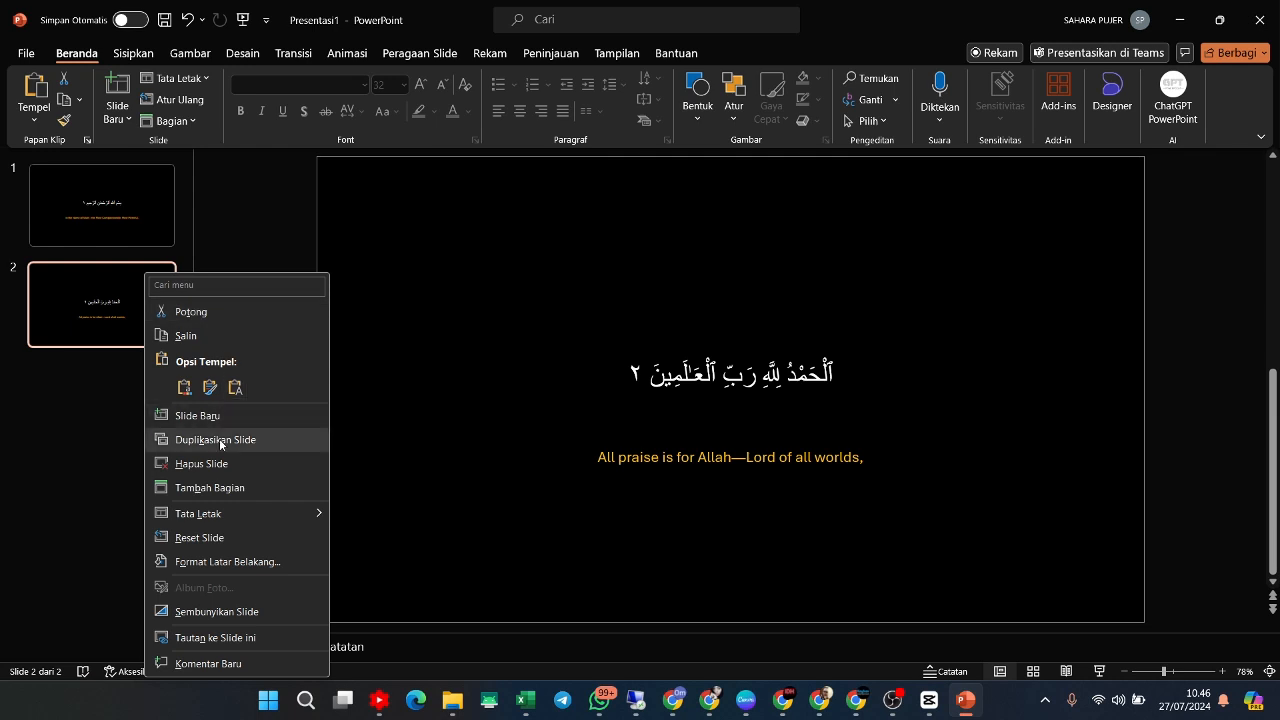
Duplicate slide 2 and replace the copy's Arabic text with the Arabic of verse 1:3 from the quran.com page in Chrome.
left_click(215, 439)
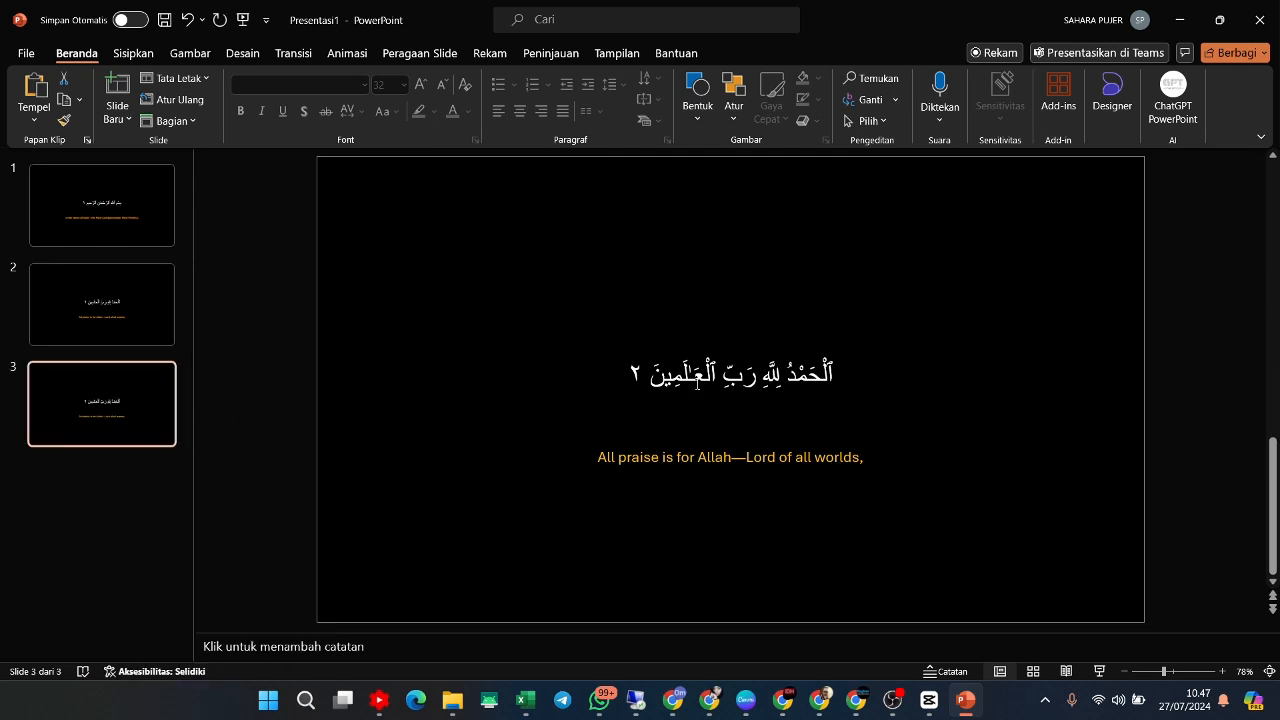
left_click(697, 380)
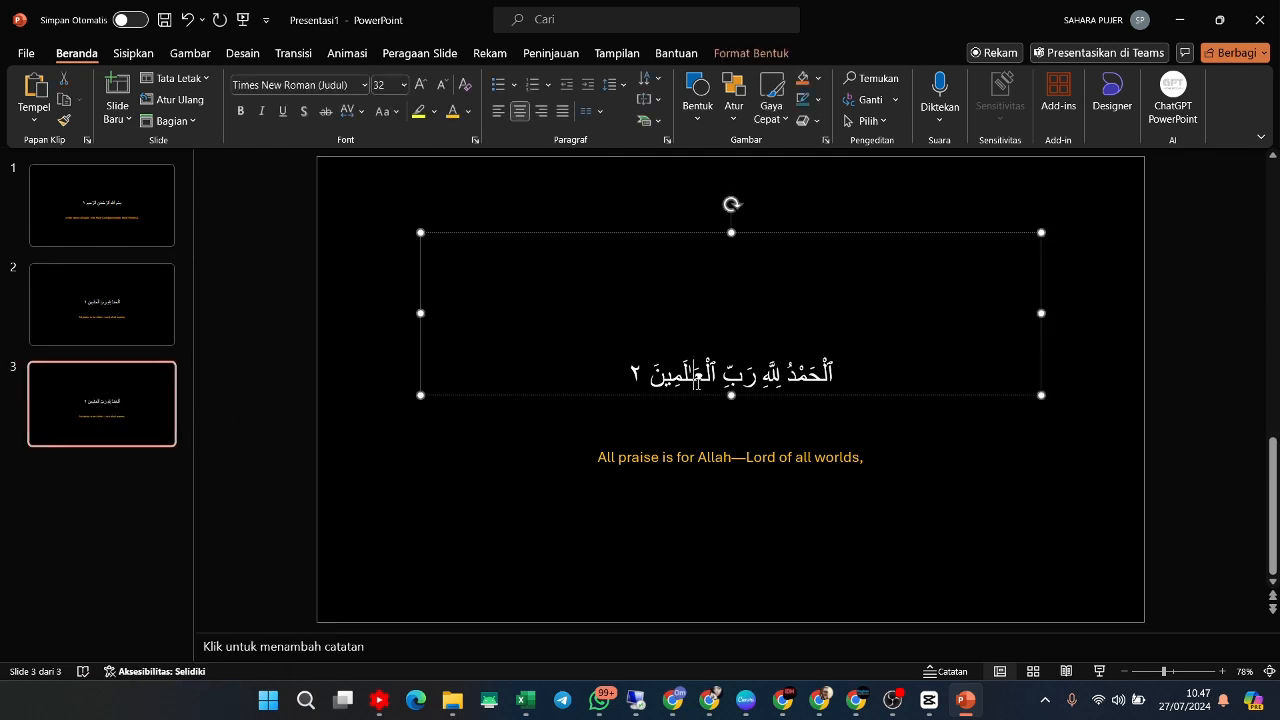
left_click(703, 702)
scroll(808, 486, "down", 2)
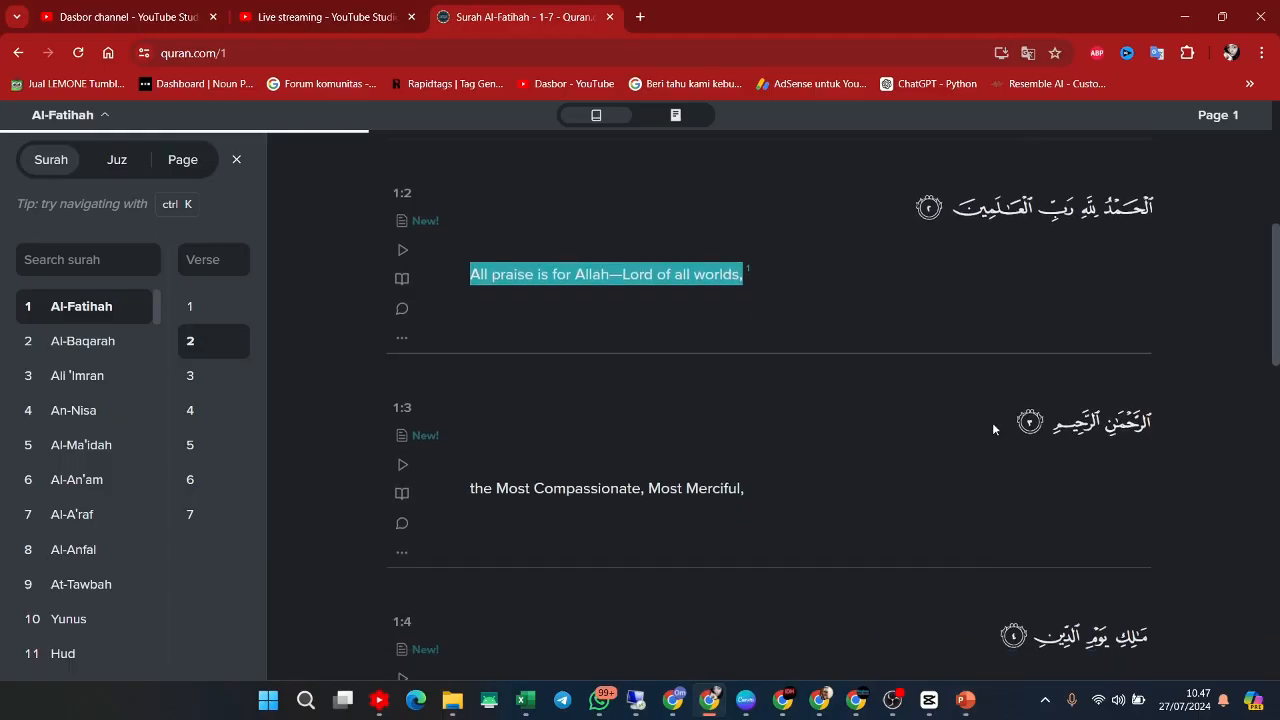
left_click_drag(993, 428, 1117, 423)
right_click(1117, 423)
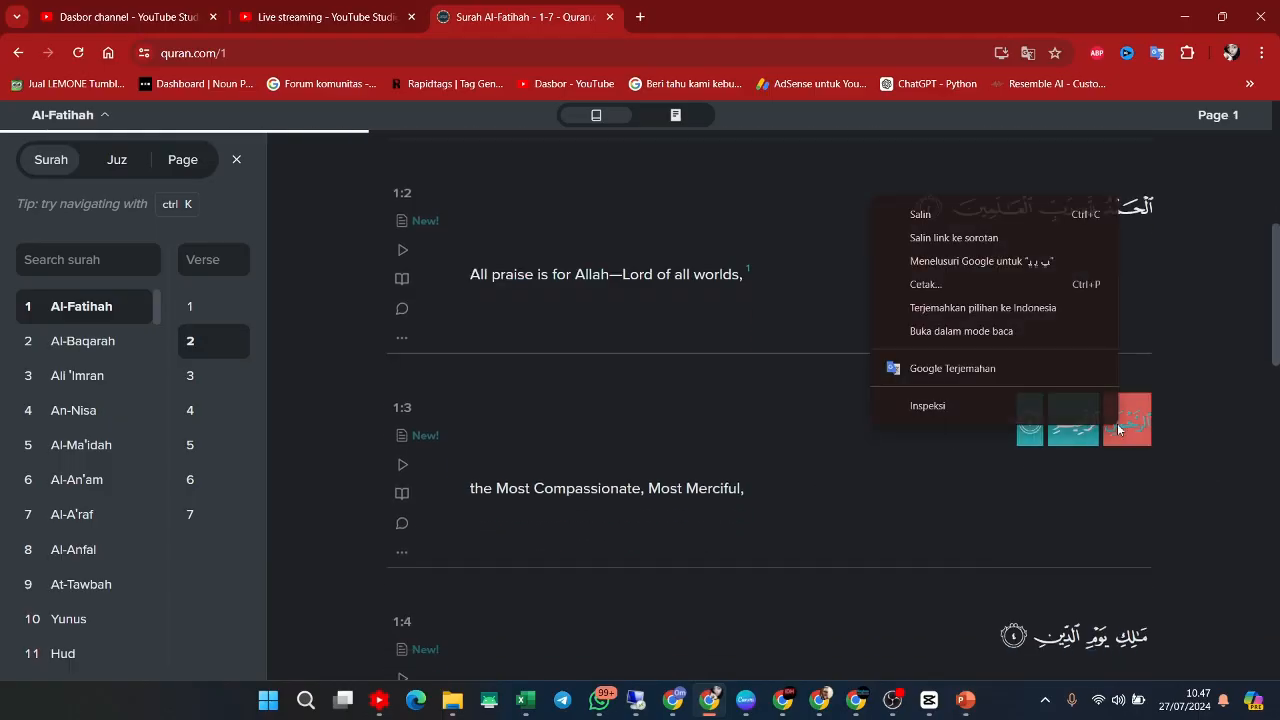
left_click(940, 213)
left_click(965, 702)
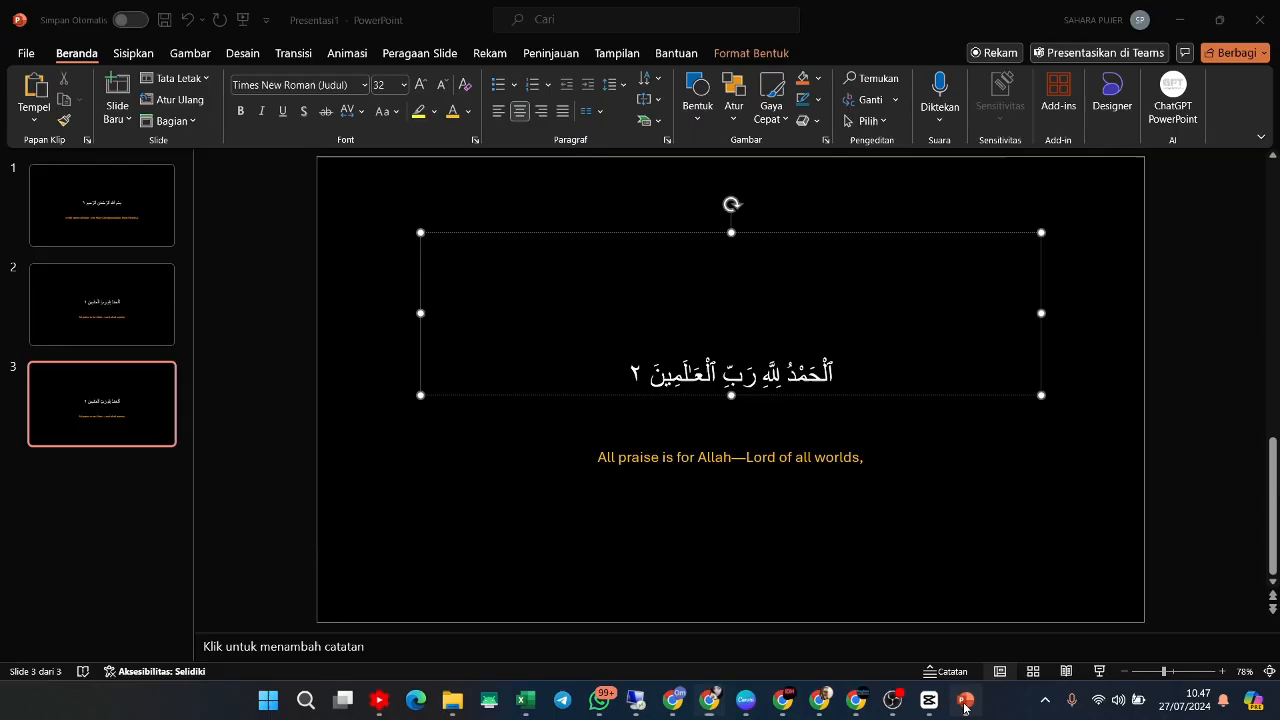
key("ctrl+a")
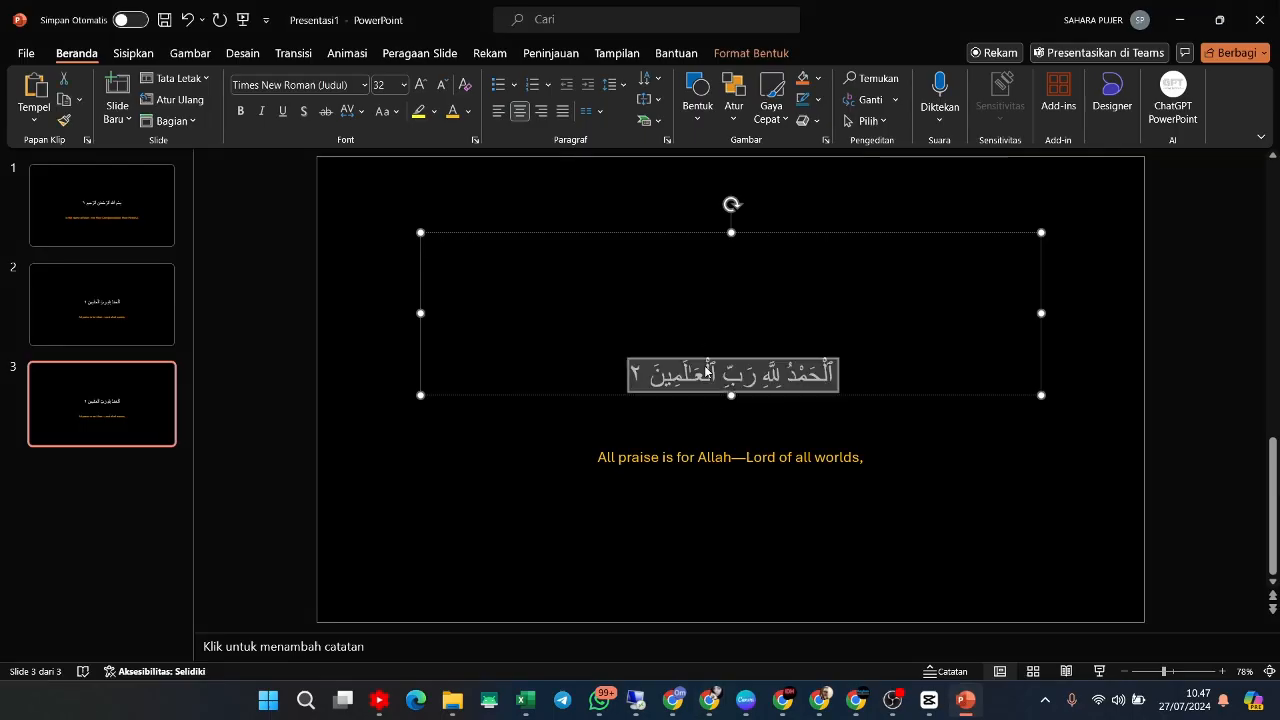
right_click(704, 365)
left_click(738, 312)
Replace the English translation on slide 3 with "the Most Compassionate, Most Merciful," copied from verse 1:3 on quran.com, keeping the slide's text formatting.
left_click(715, 457)
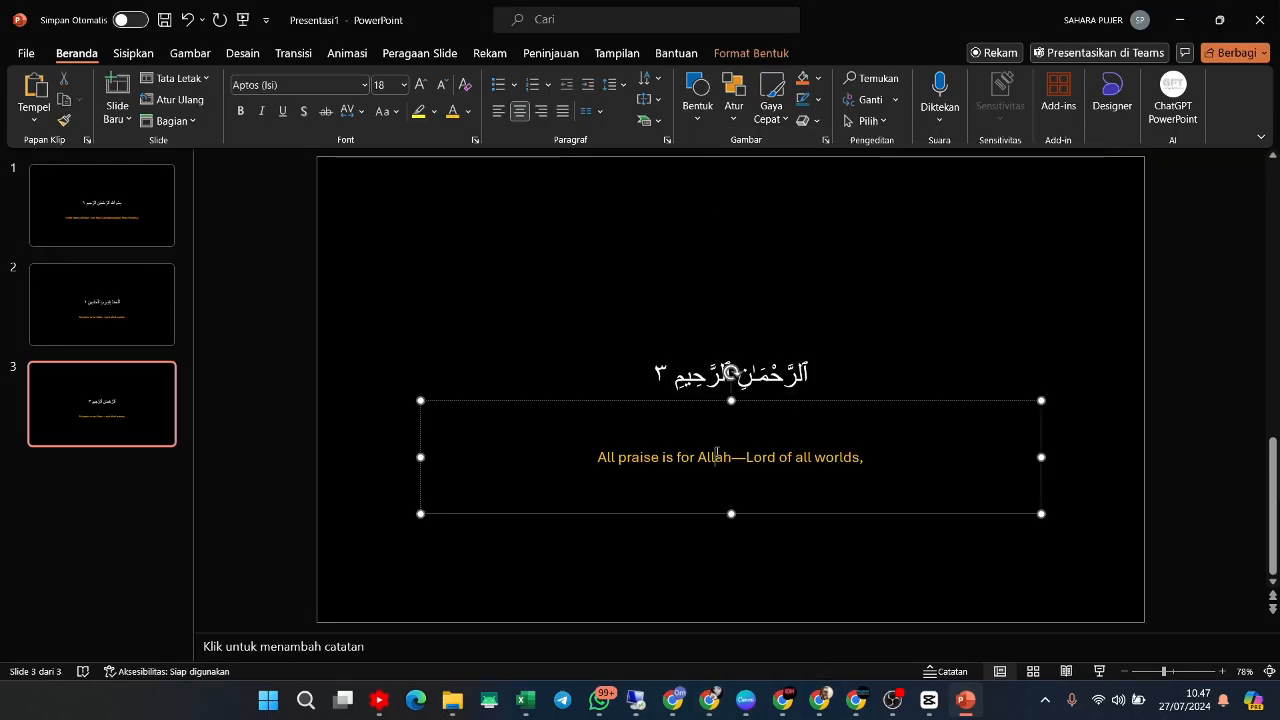
key("ctrl+a")
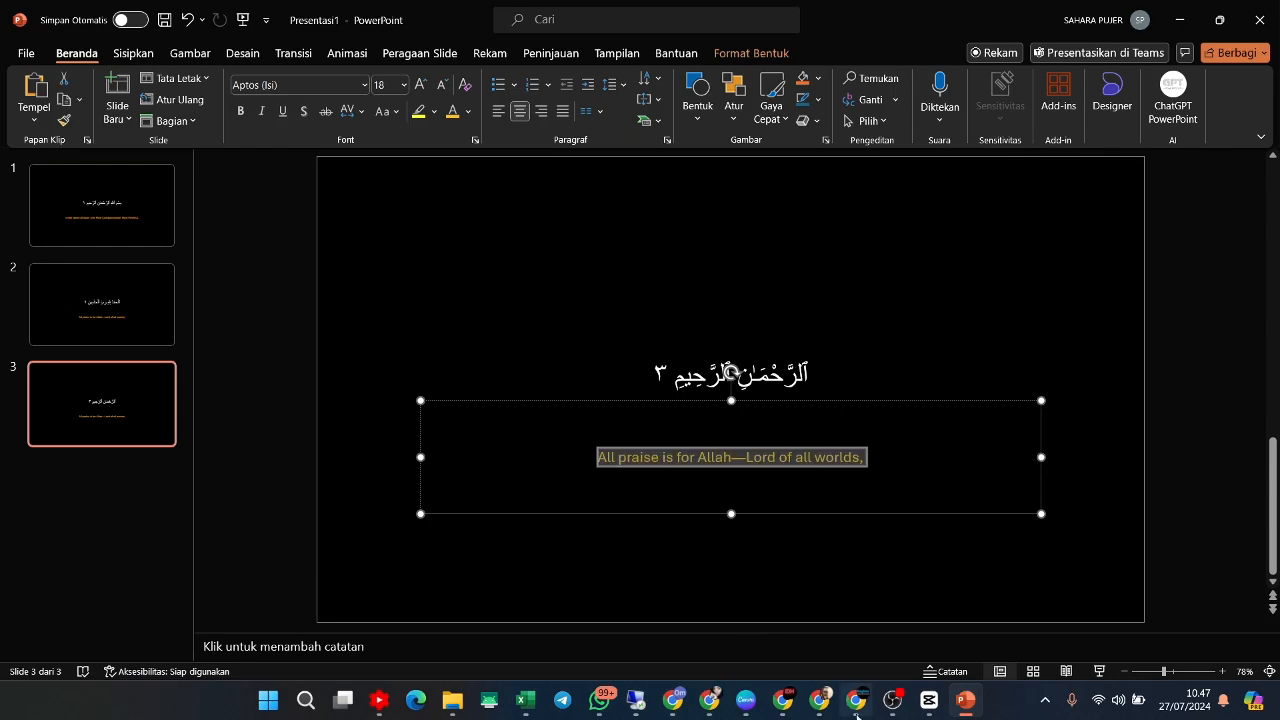
left_click(709, 700)
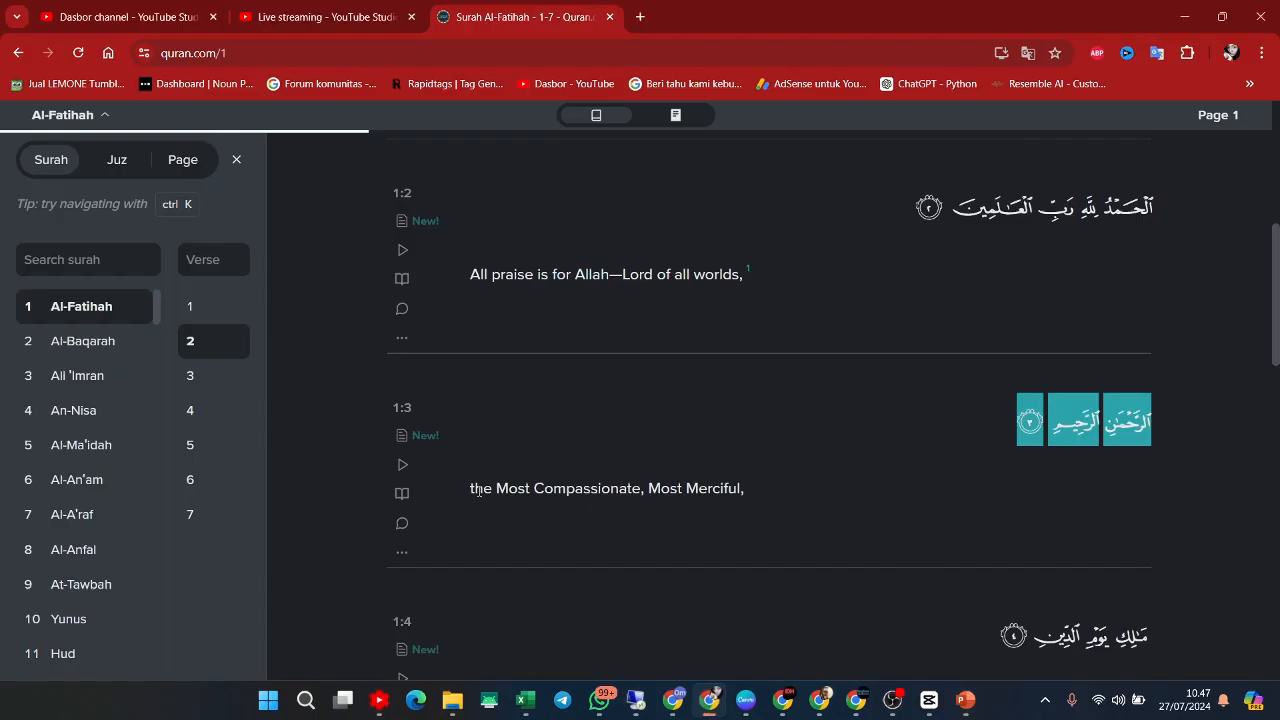
left_click_drag(479, 490, 731, 489)
left_click_drag(458, 487, 769, 489)
key("ctrl+c")
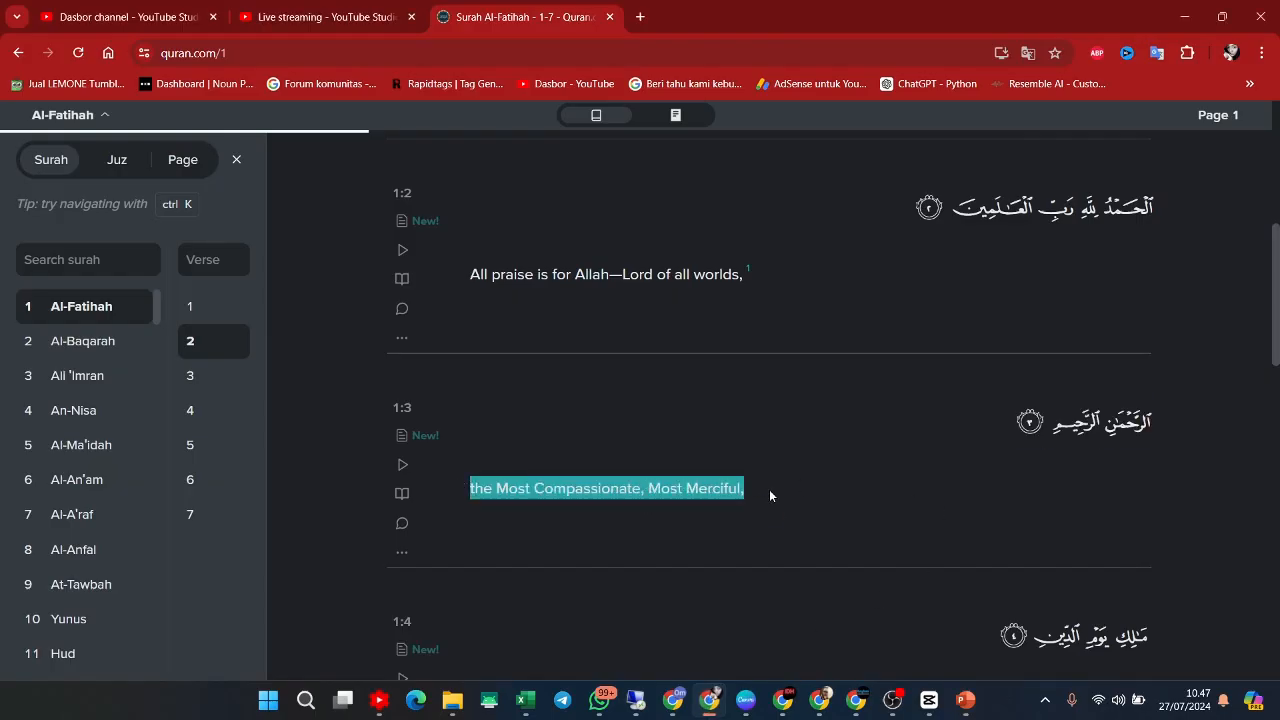
right_click(720, 495)
left_click(786, 286)
left_click(965, 700)
right_click(760, 460)
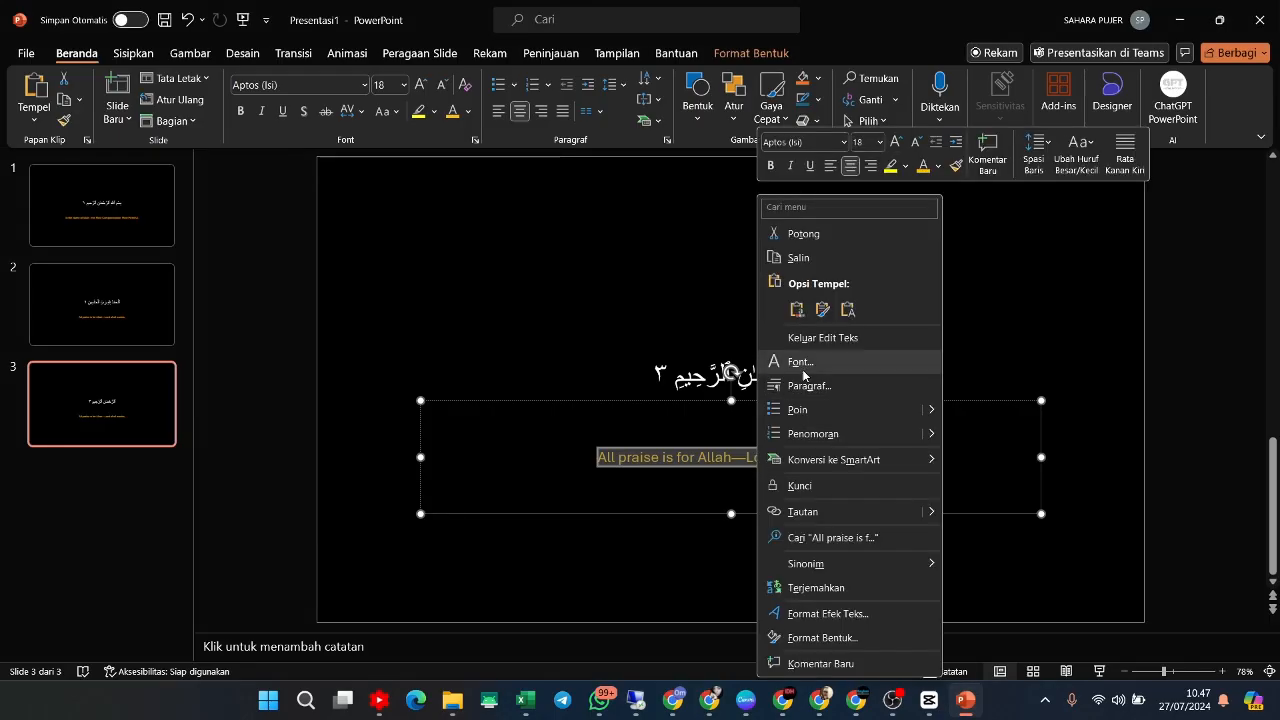
left_click(848, 310)
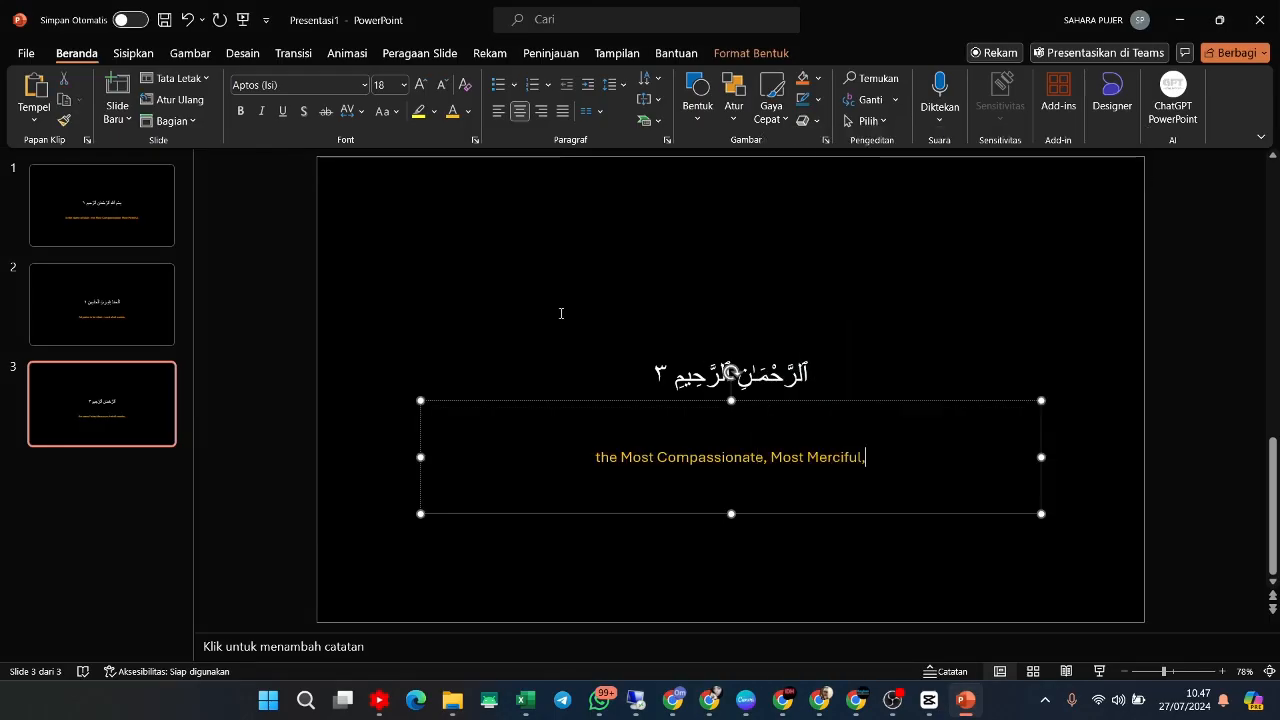
left_click(540, 313)
left_click(224, 323)
Look through all three slides to compare the placement of the Arabic verses and their translations.
left_click(100, 205)
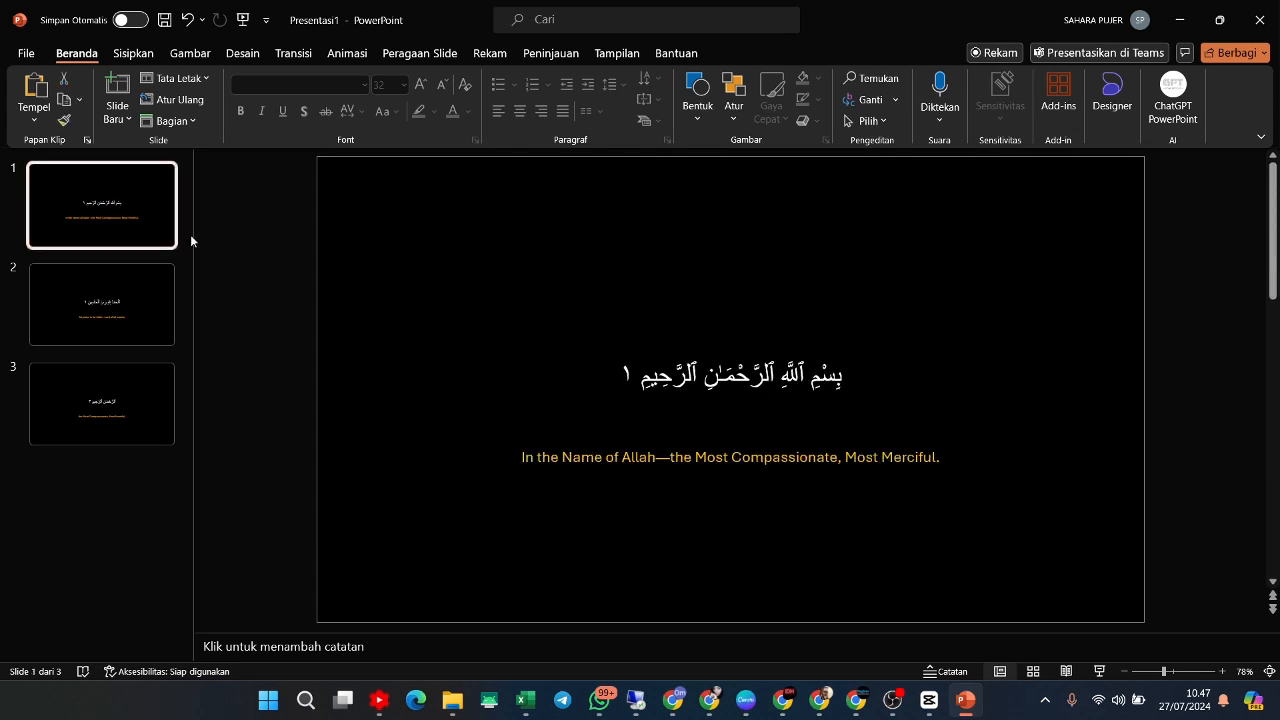
left_click(102, 306)
left_click(96, 368)
left_click(122, 313)
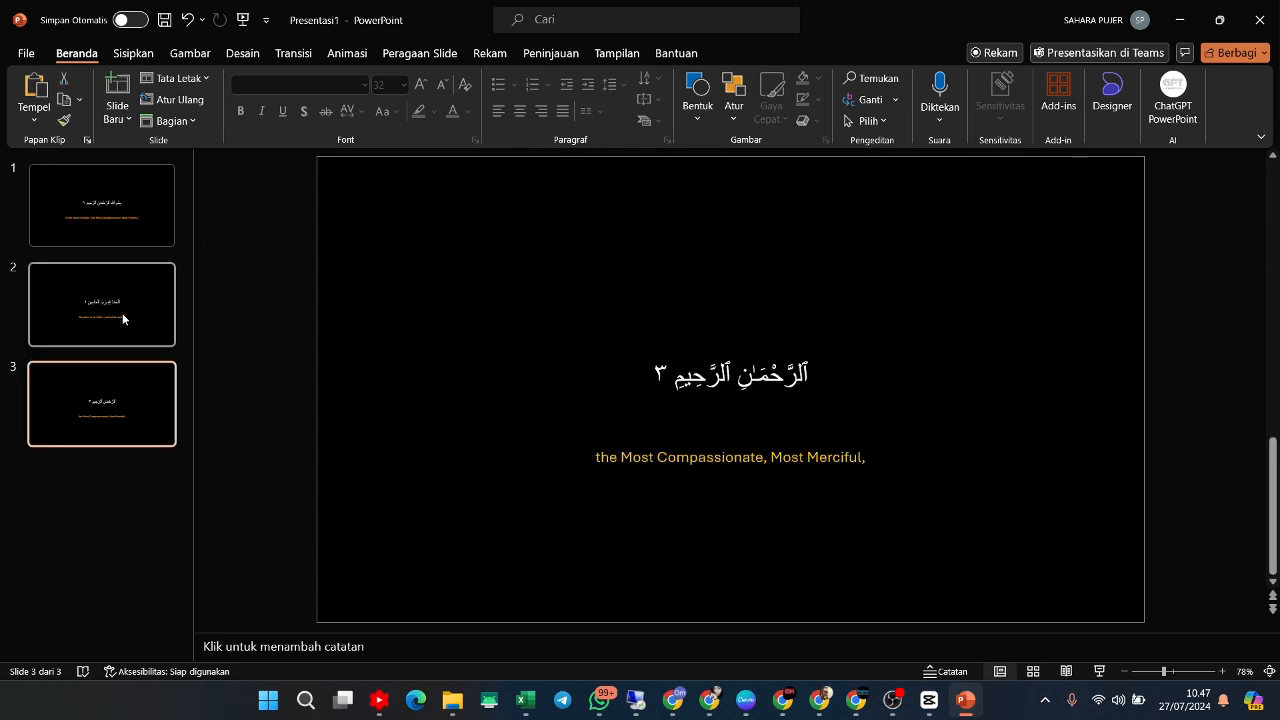
left_click(116, 223)
left_click(116, 295)
left_click(120, 384)
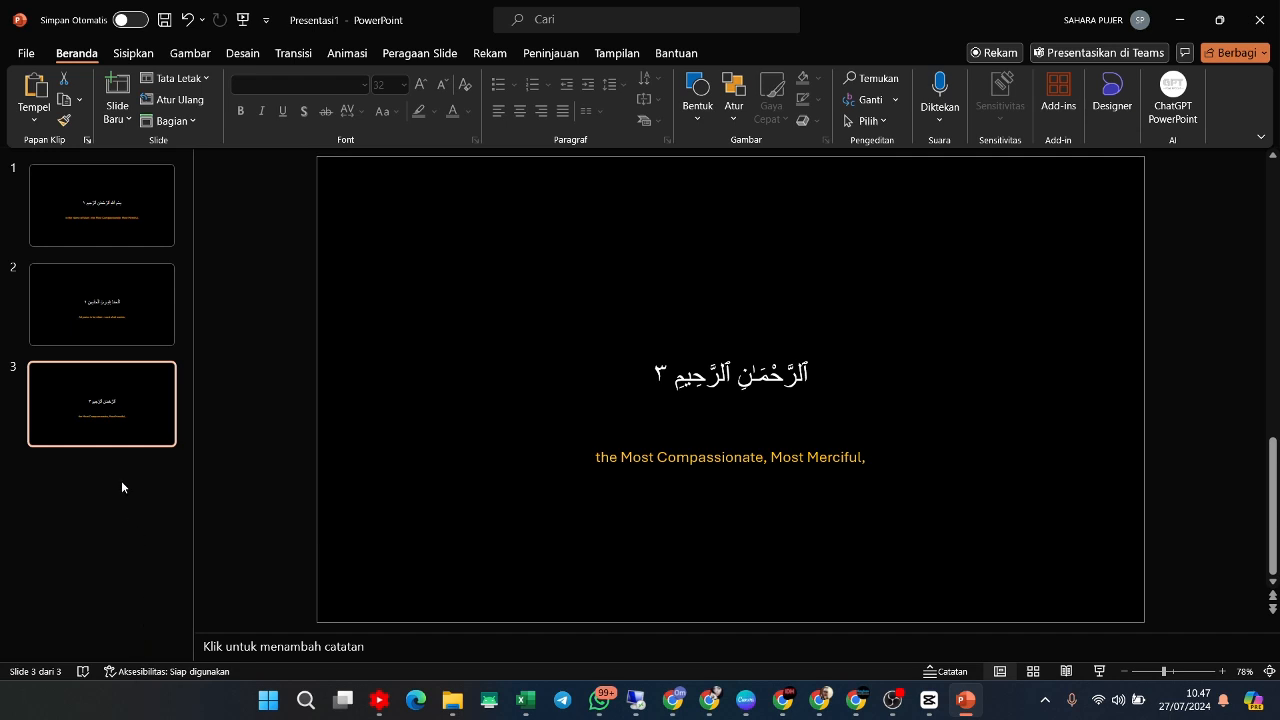
left_click(116, 210)
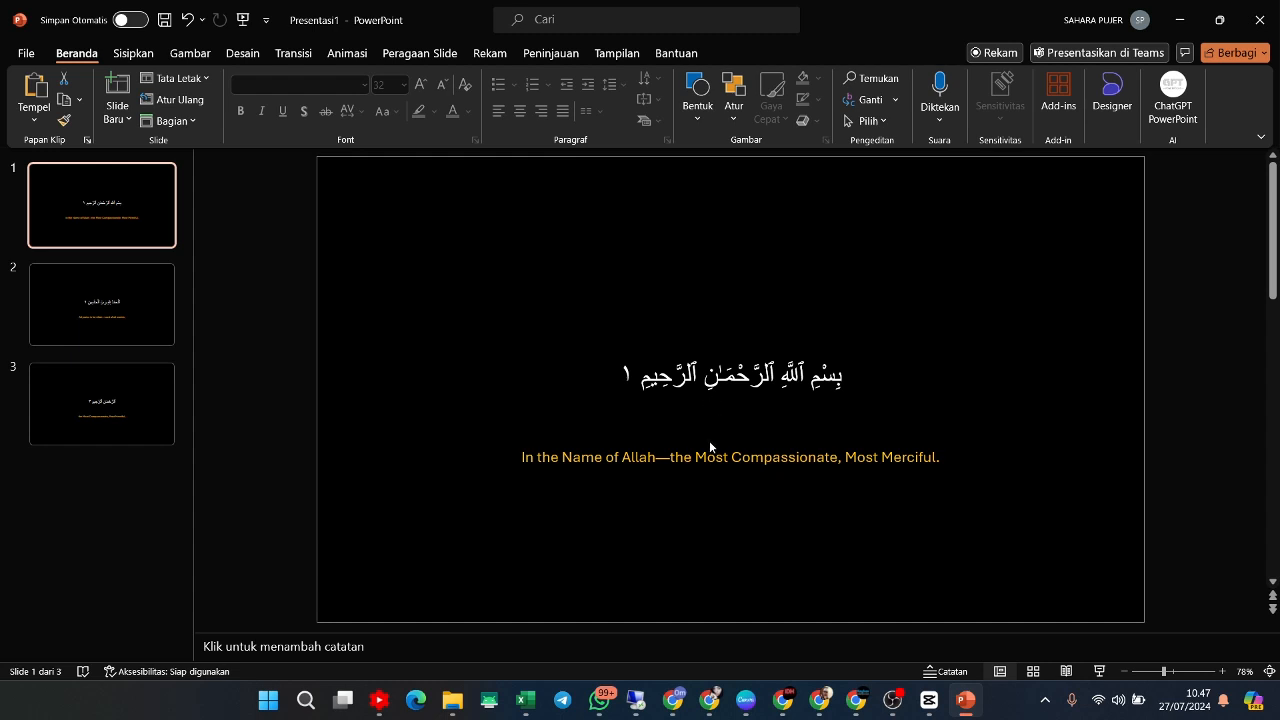
left_click(119, 319)
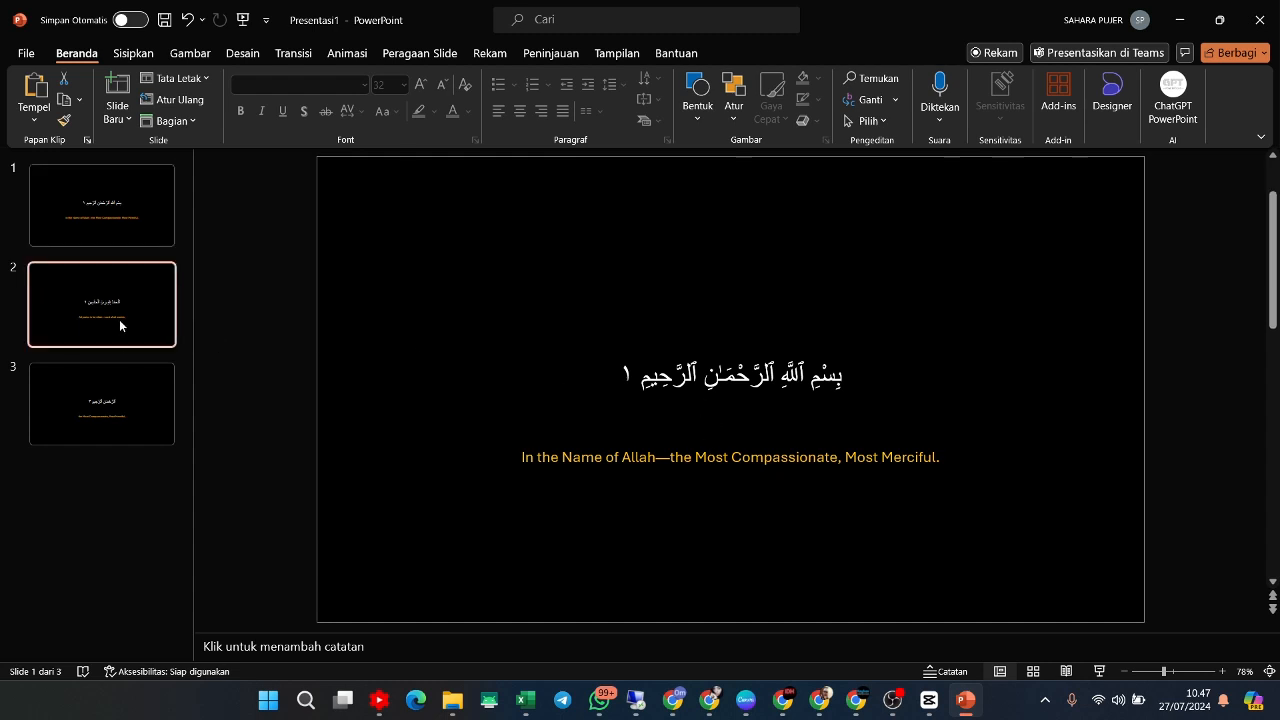
Align the English translation on slide 1 vertically to the top (Atas) of its text box.
left_click(101, 217)
left_click(716, 457)
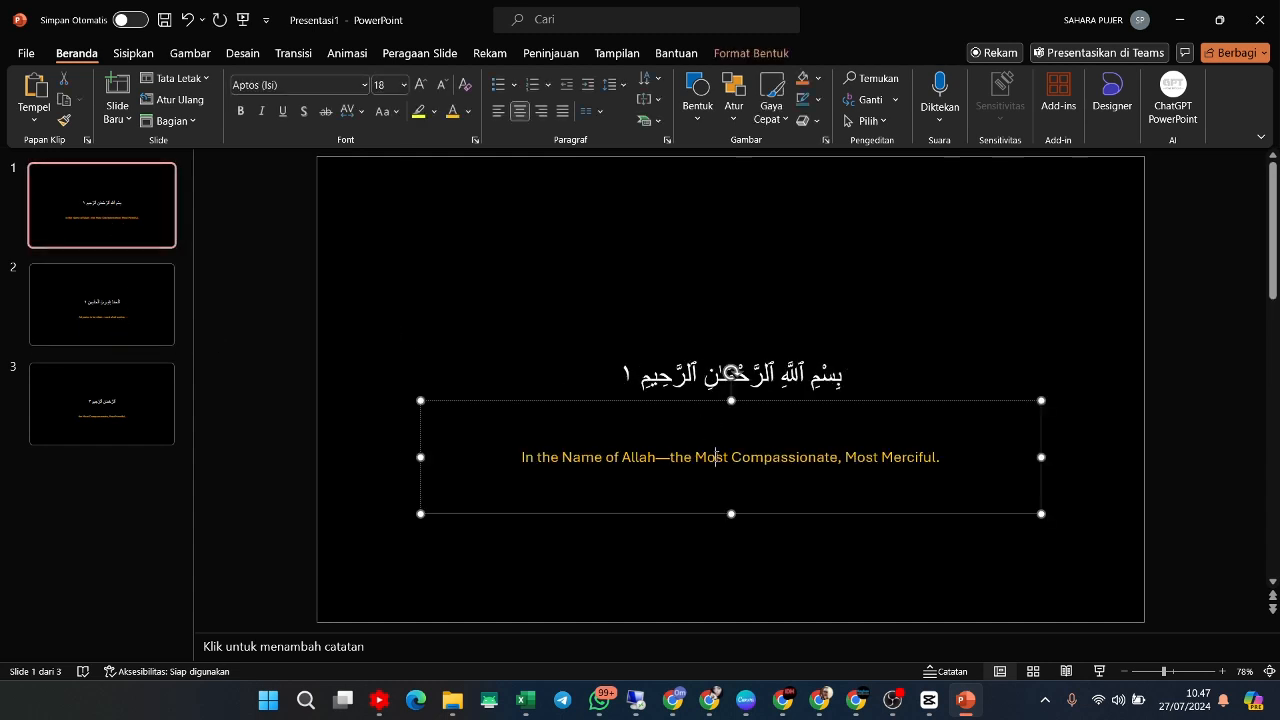
left_click(650, 99)
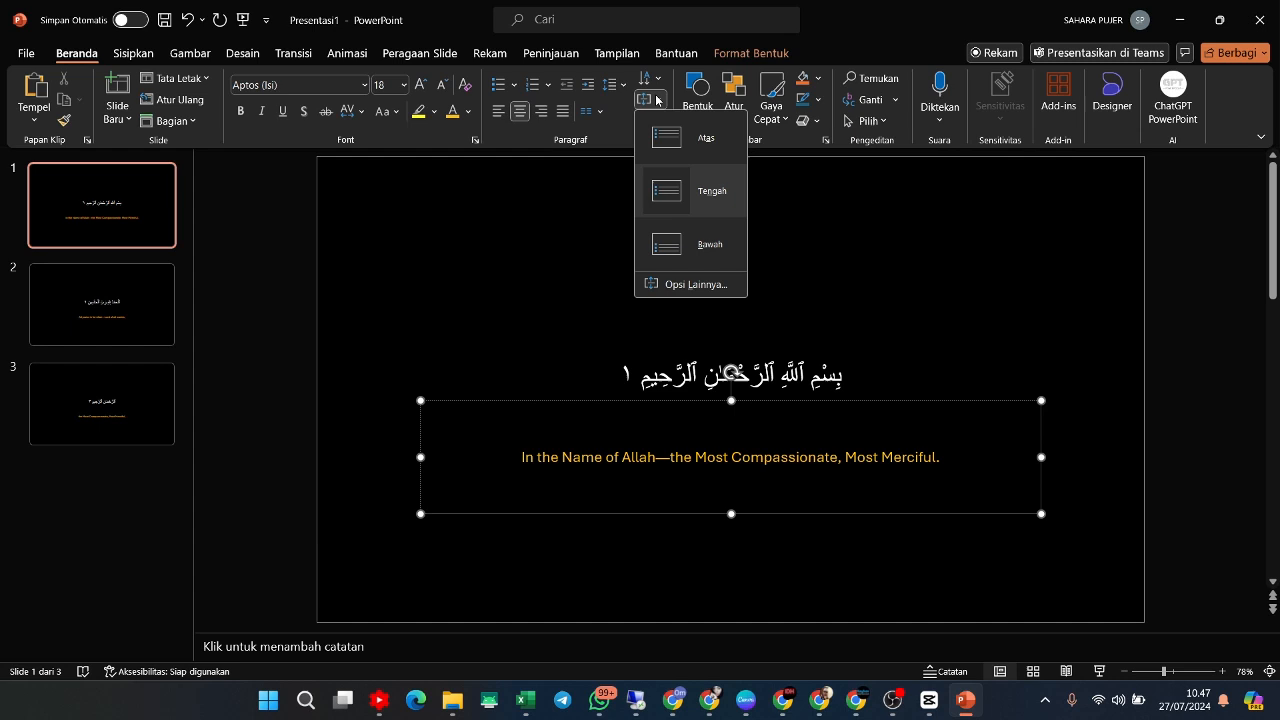
left_click(680, 145)
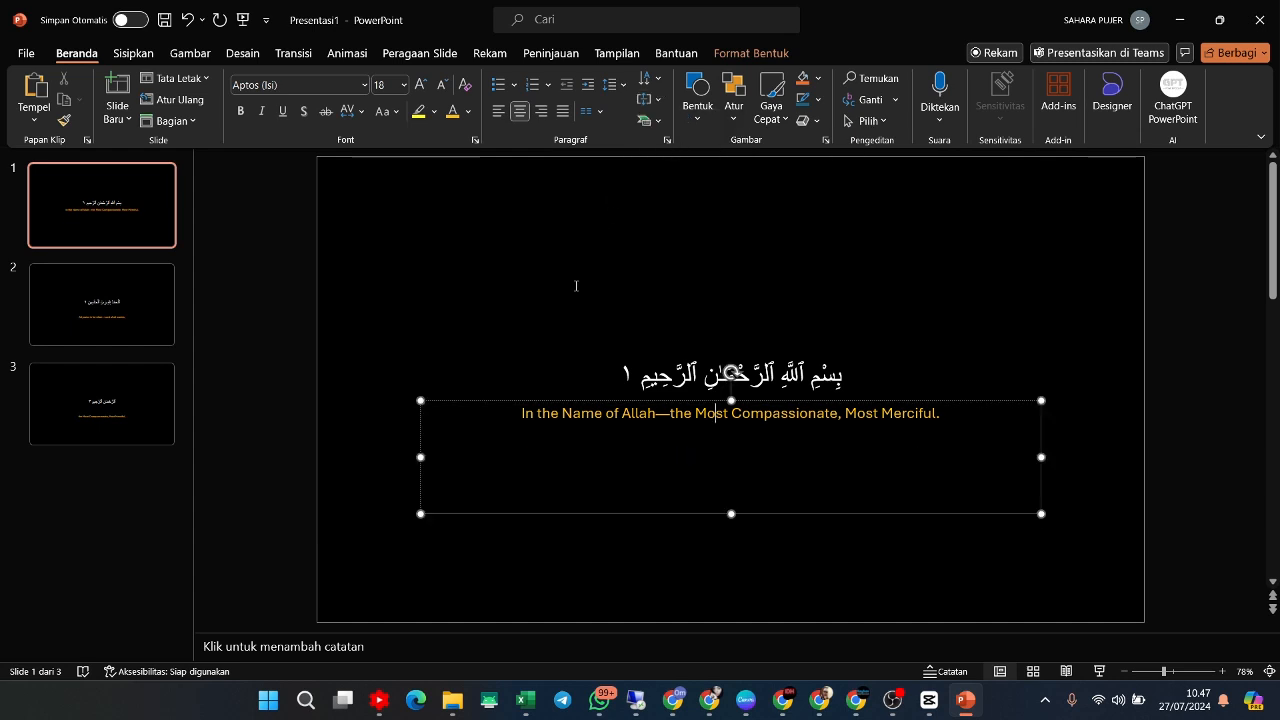
Set the vertical alignment of the translation on slide 2 to Atas (top) within its text box.
left_click(127, 313)
left_click(665, 457)
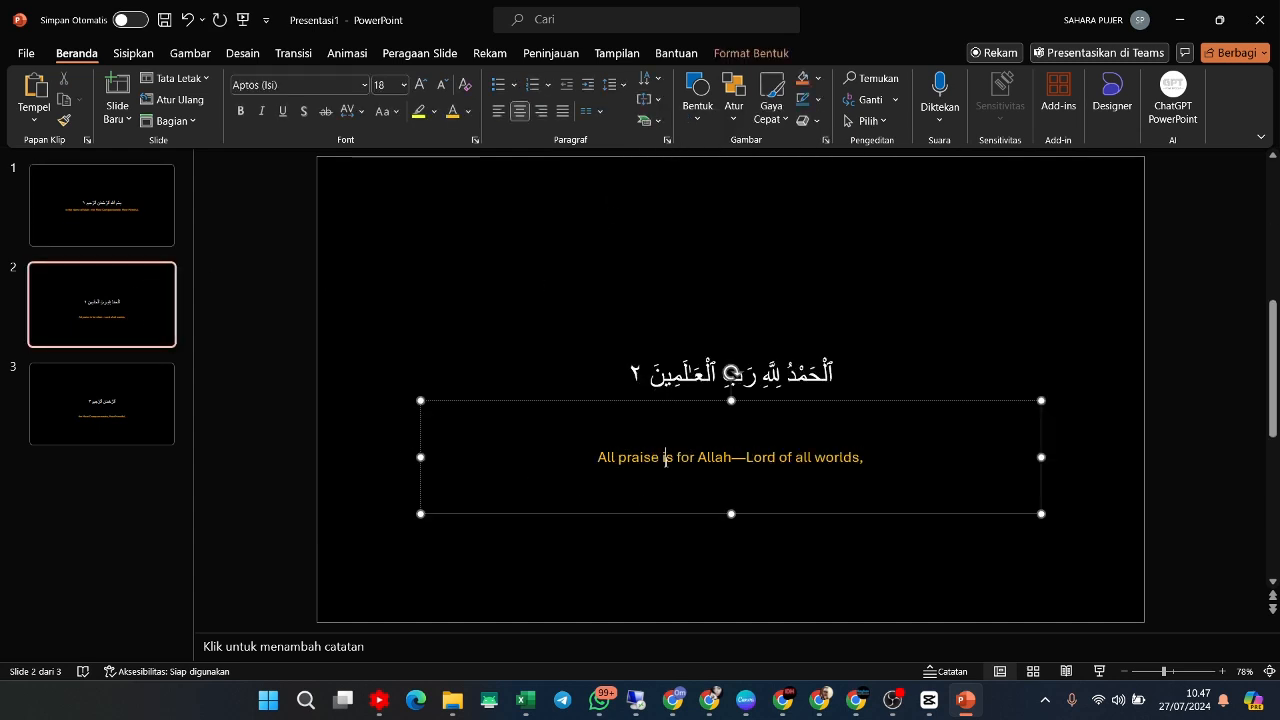
left_click(650, 99)
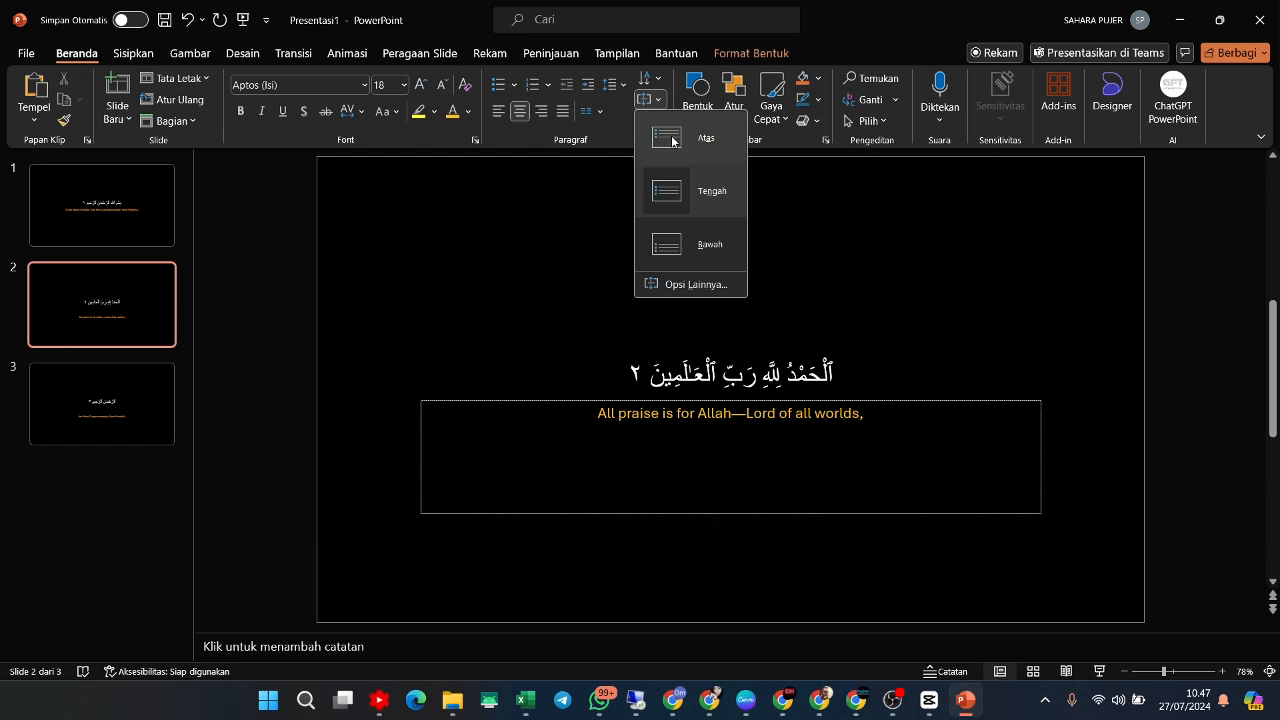
left_click(672, 141)
Set the vertical alignment of the translation on slide 3 to Atas (top) and leave the text box.
left_click(164, 384)
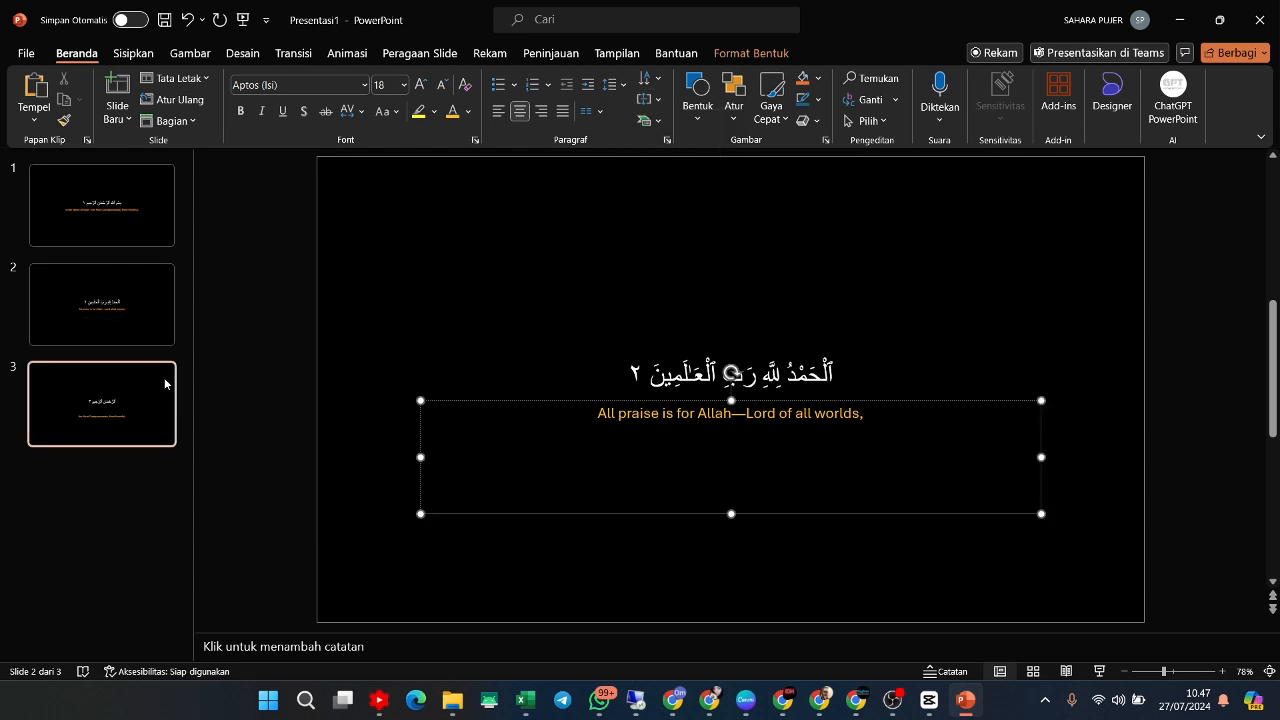
left_click(615, 457)
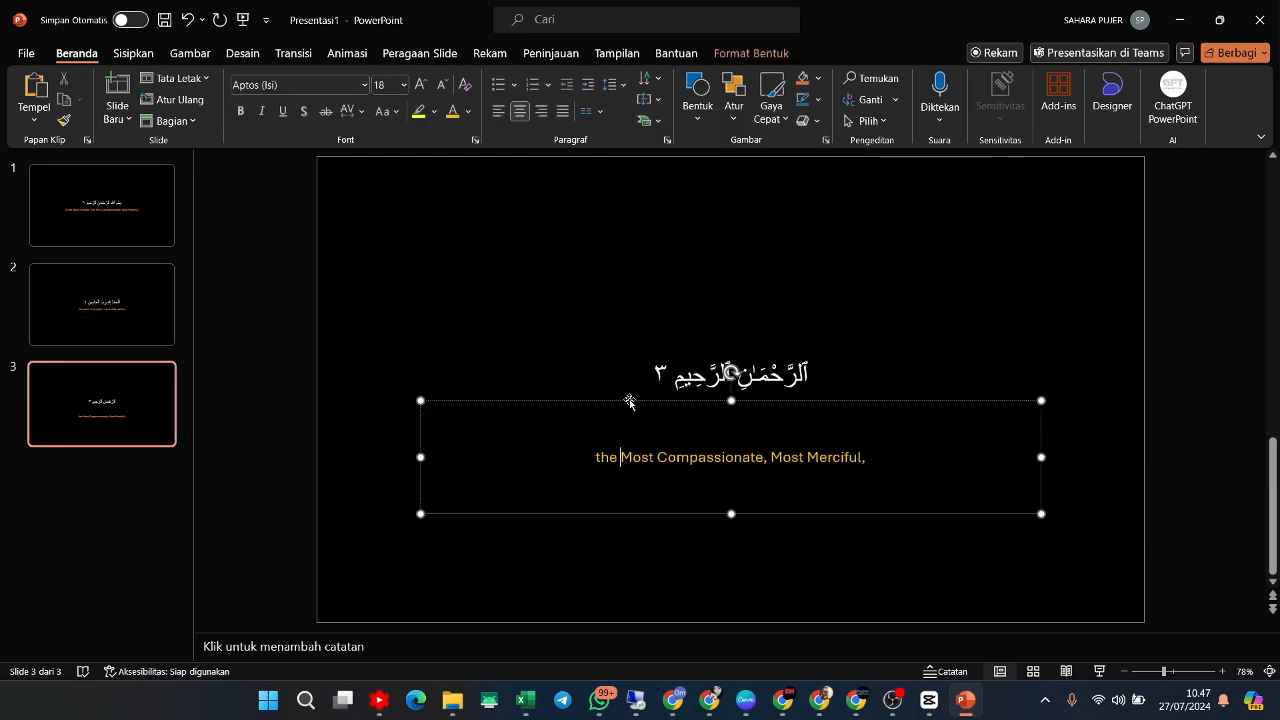
left_click(644, 99)
left_click(666, 137)
left_click(564, 309)
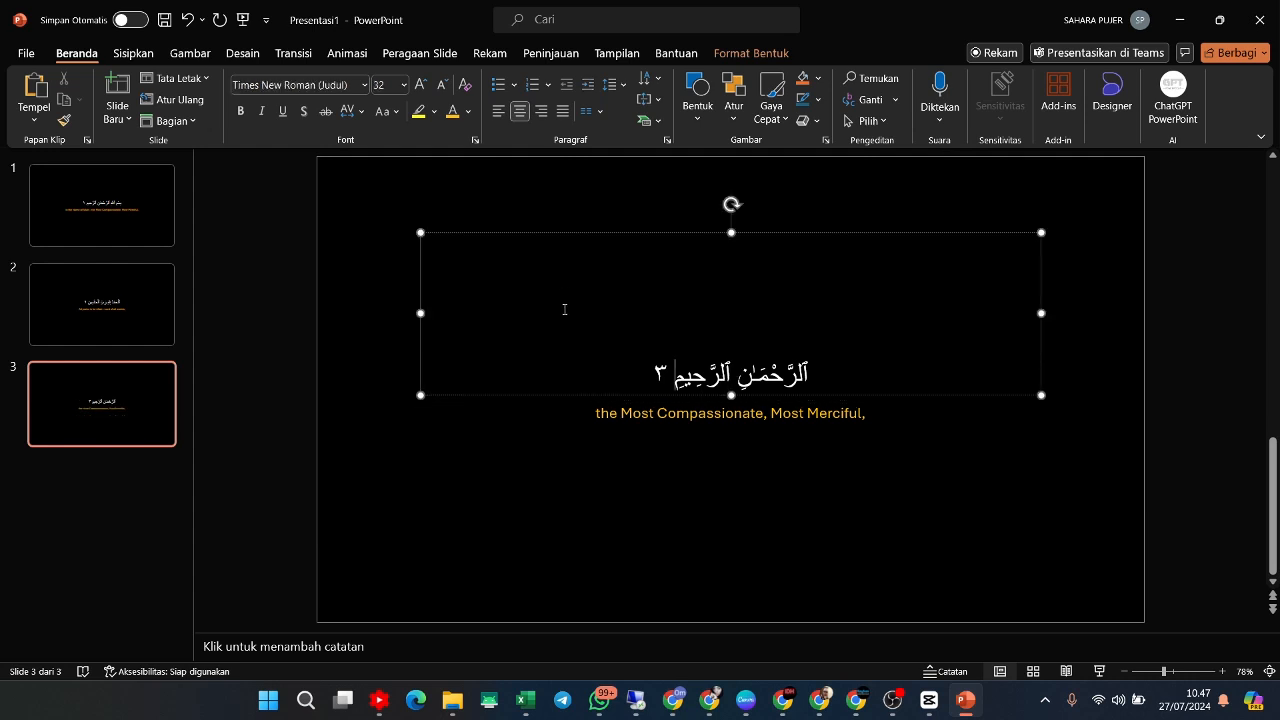
left_click(260, 400)
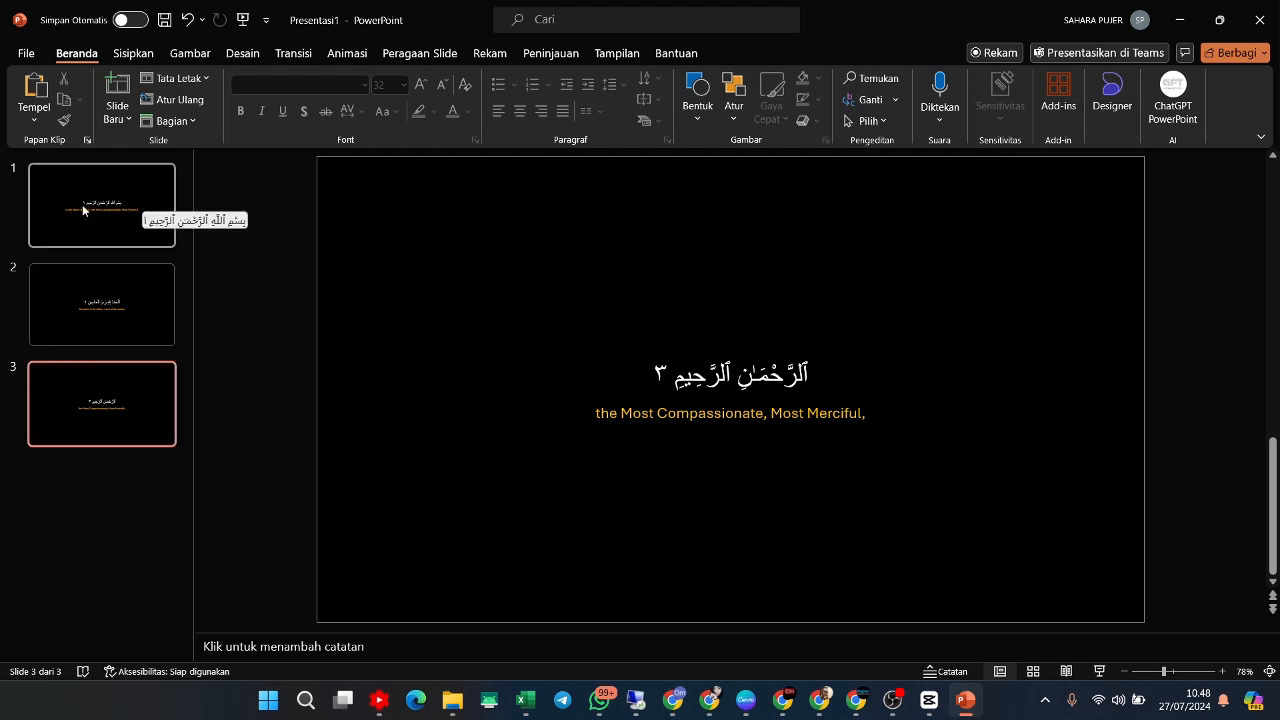
left_click(115, 197)
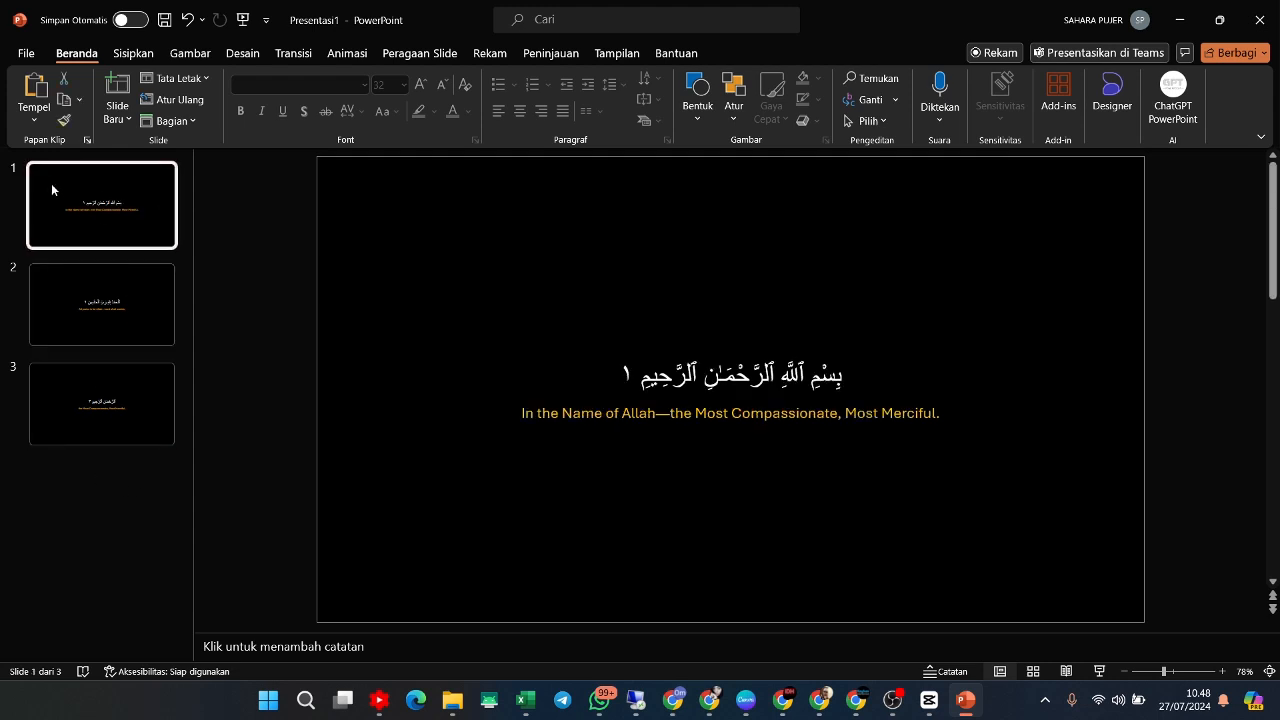
left_click(84, 417)
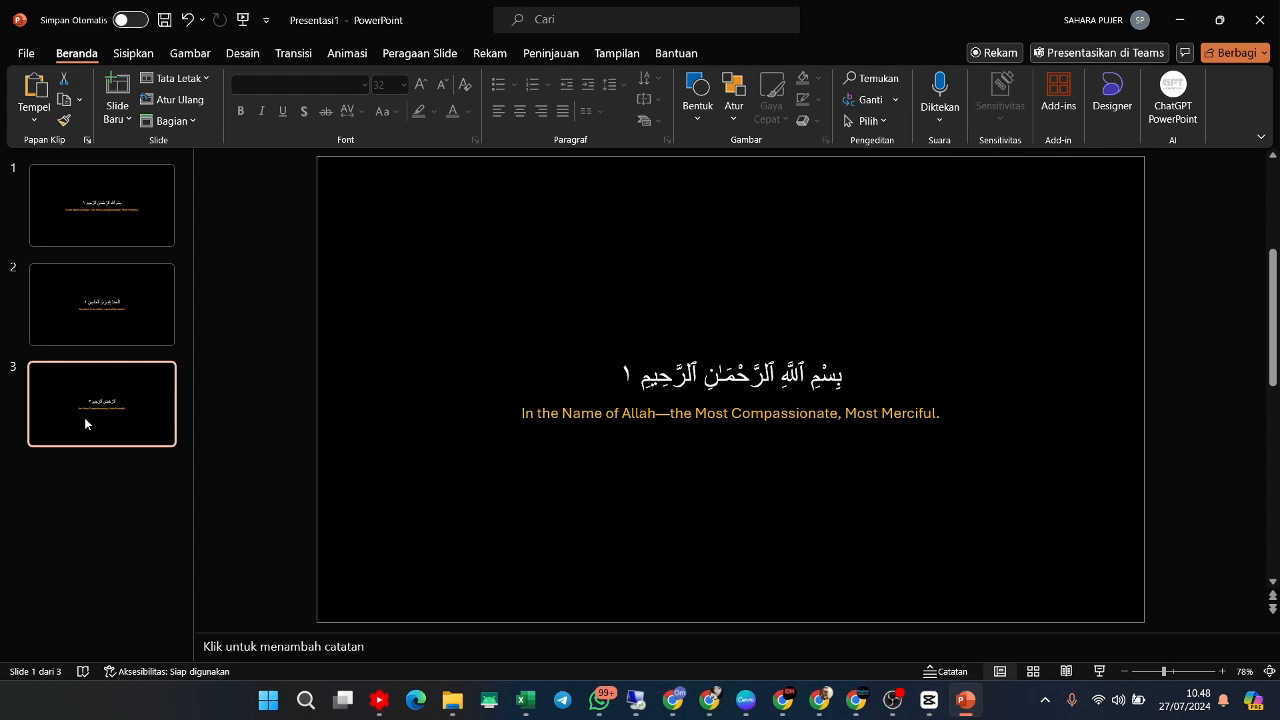
left_click(95, 324)
left_click(88, 184)
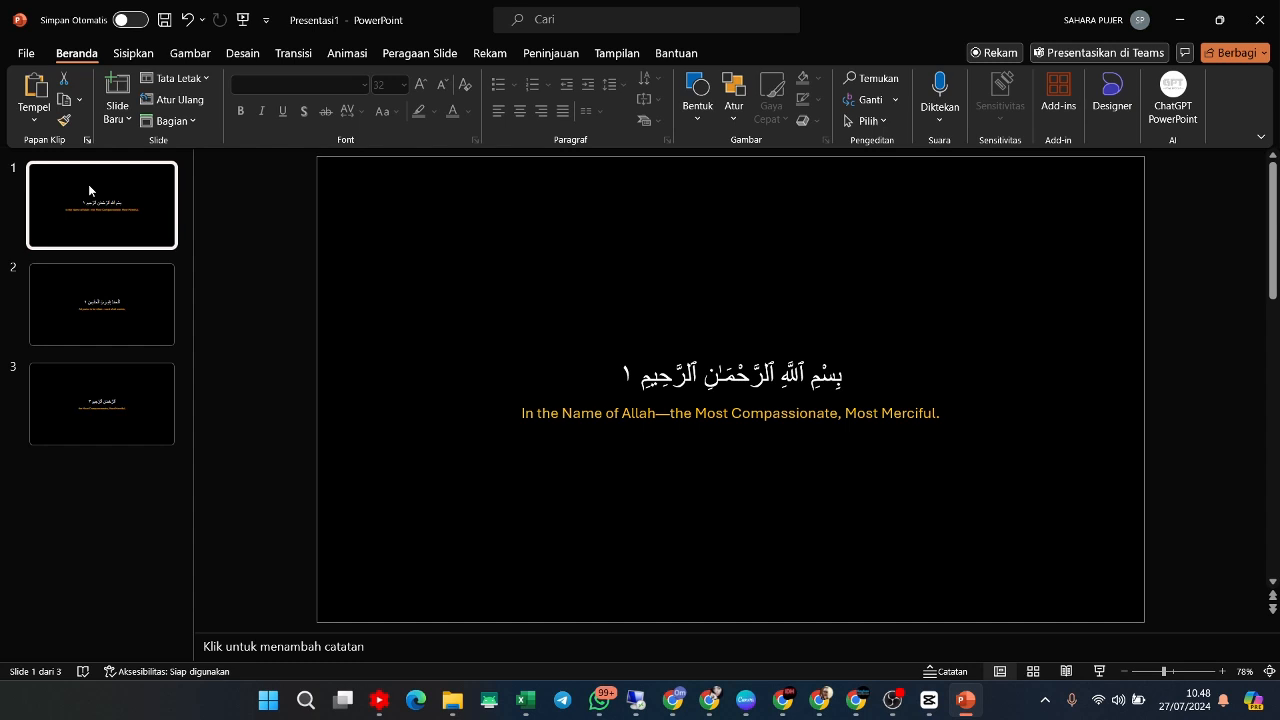
Start exporting the presentation with the image file type Grafik Jaringan Portabel PNG.
left_click(22, 54)
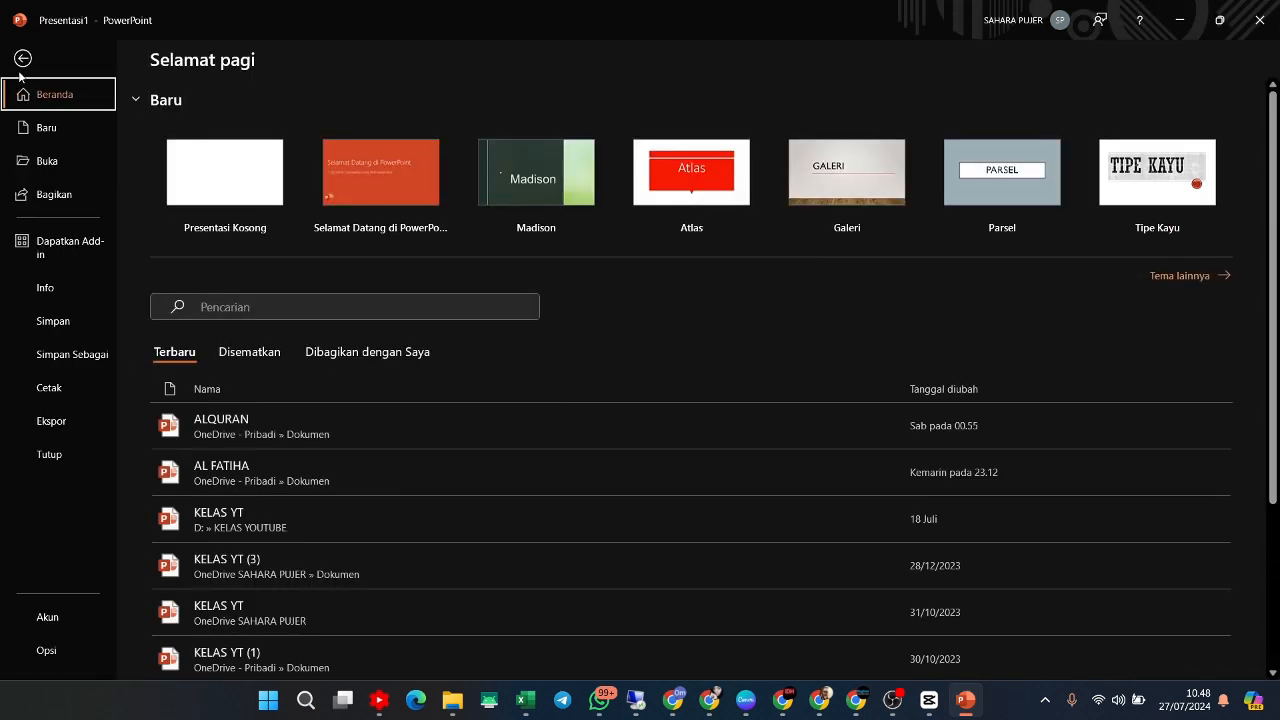
left_click(52, 421)
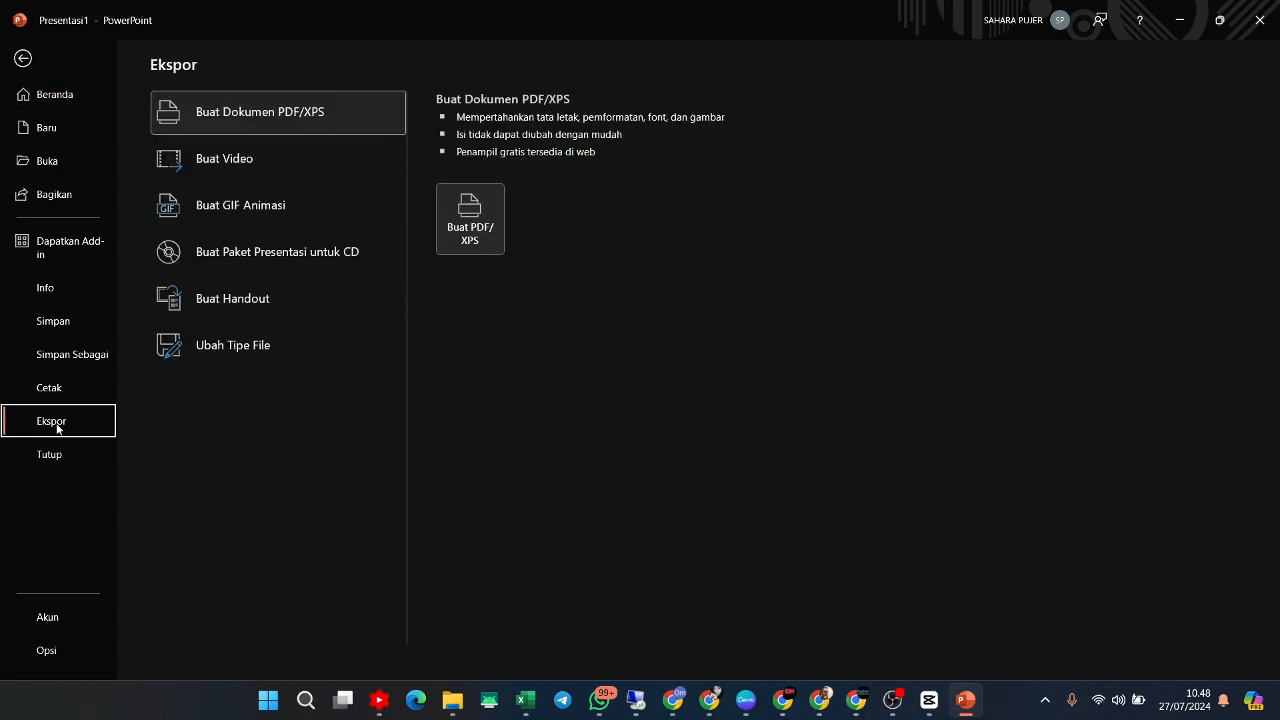
left_click(274, 346)
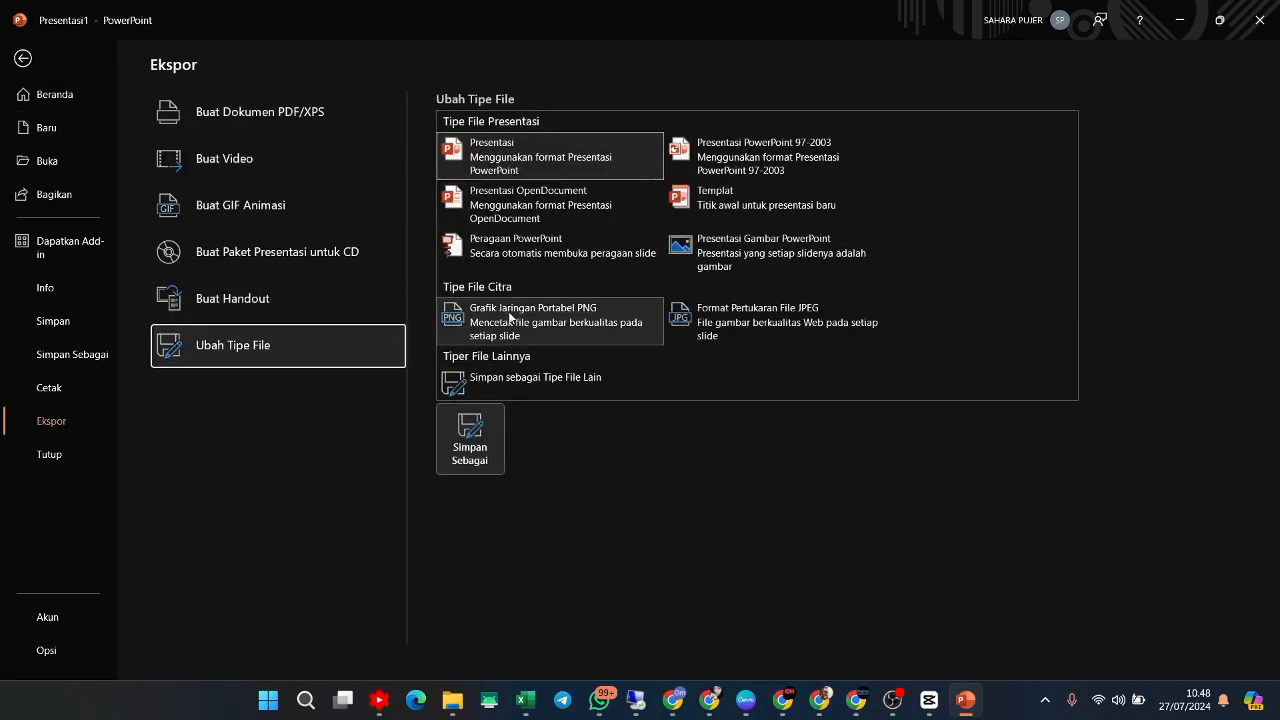
left_click(576, 317)
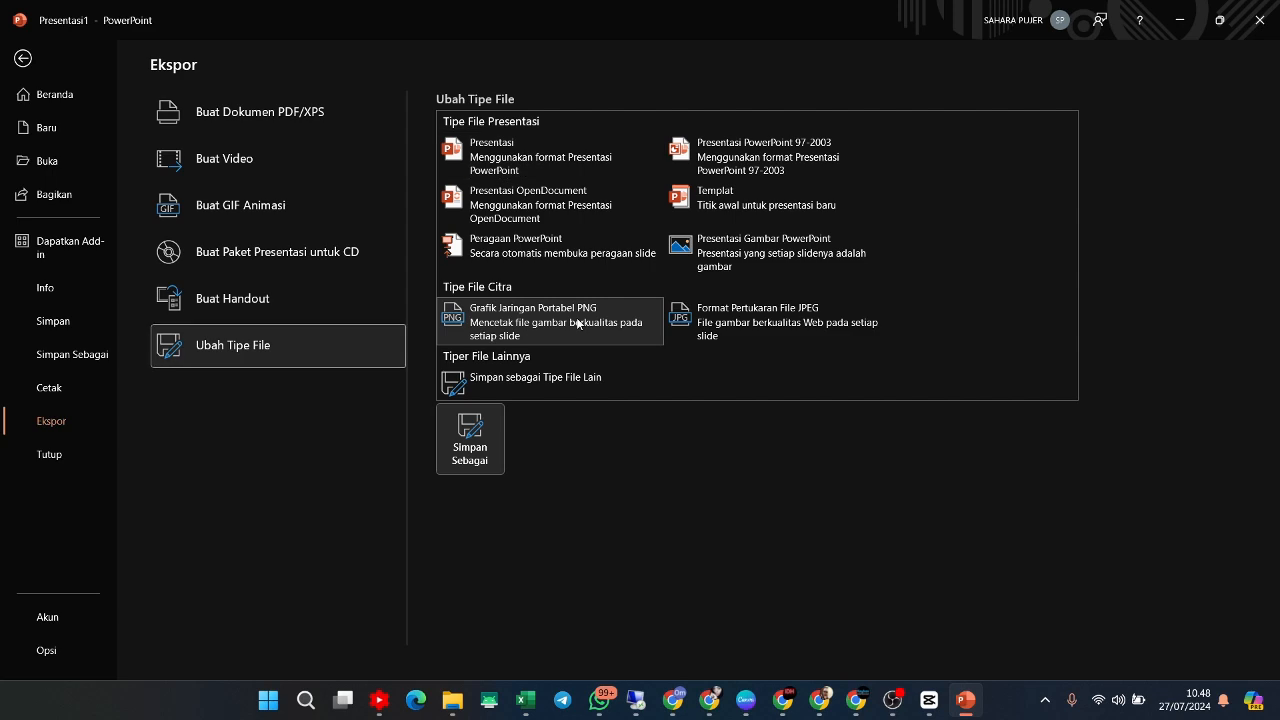
left_click(488, 431)
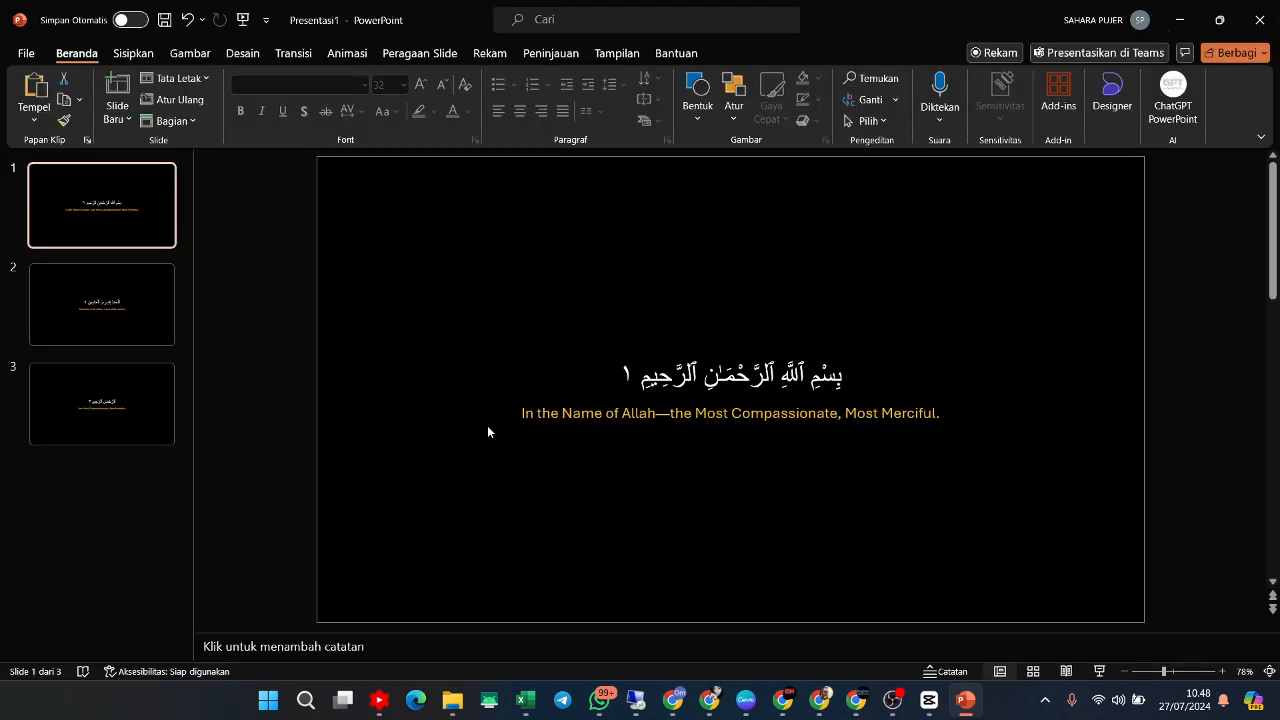
Save all slides as PNG files in the Unduhan folder under the name "al 1" and close the export notice.
scroll(70, 173, "up", 3)
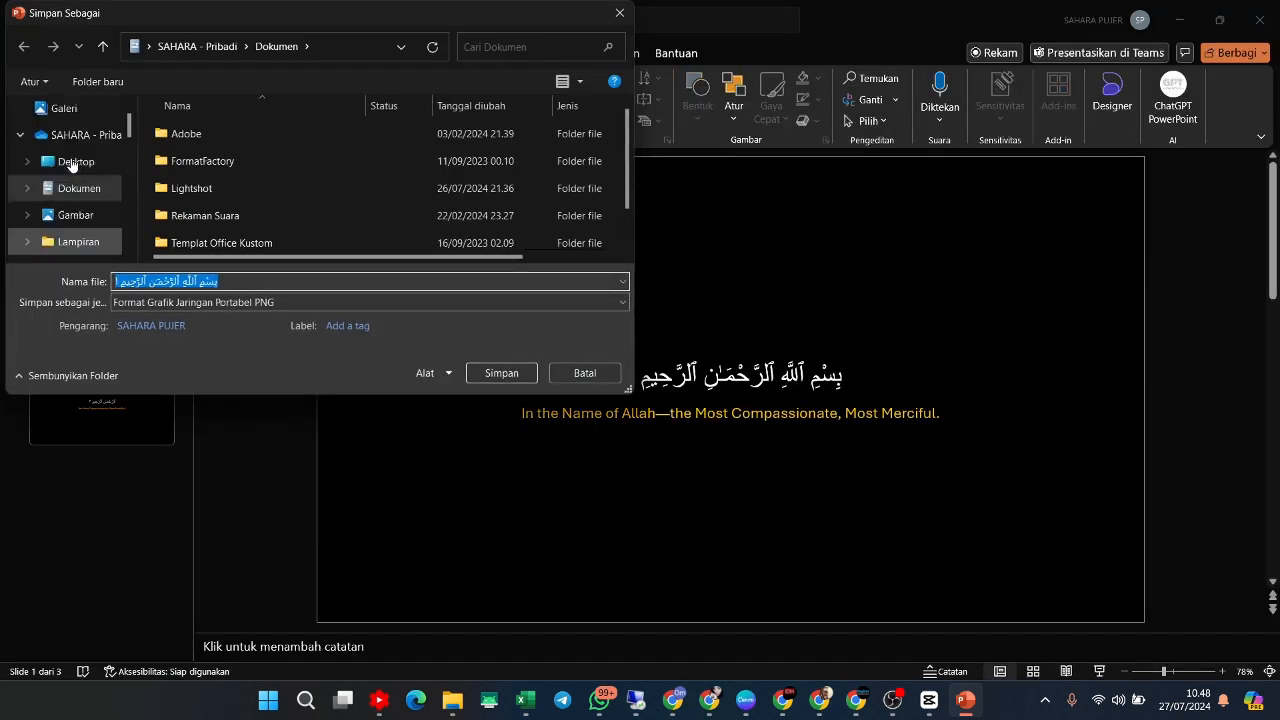
scroll(80, 196, "down", 4)
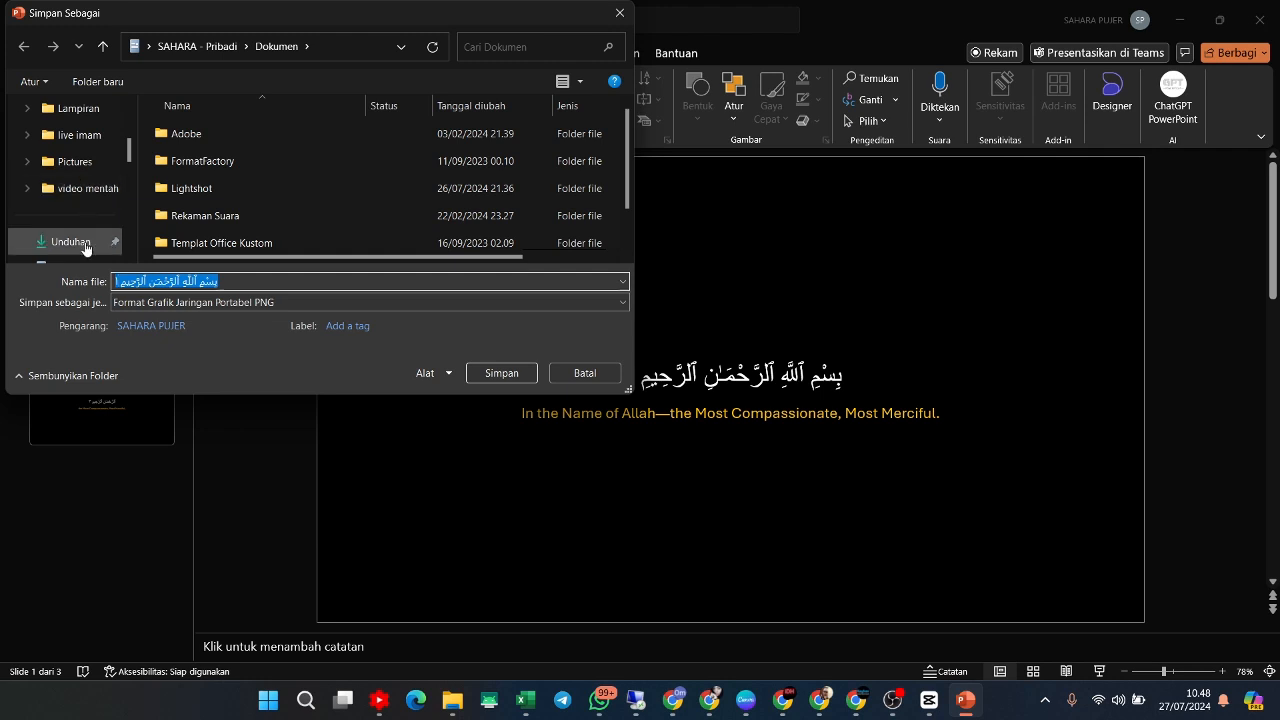
left_click(84, 238)
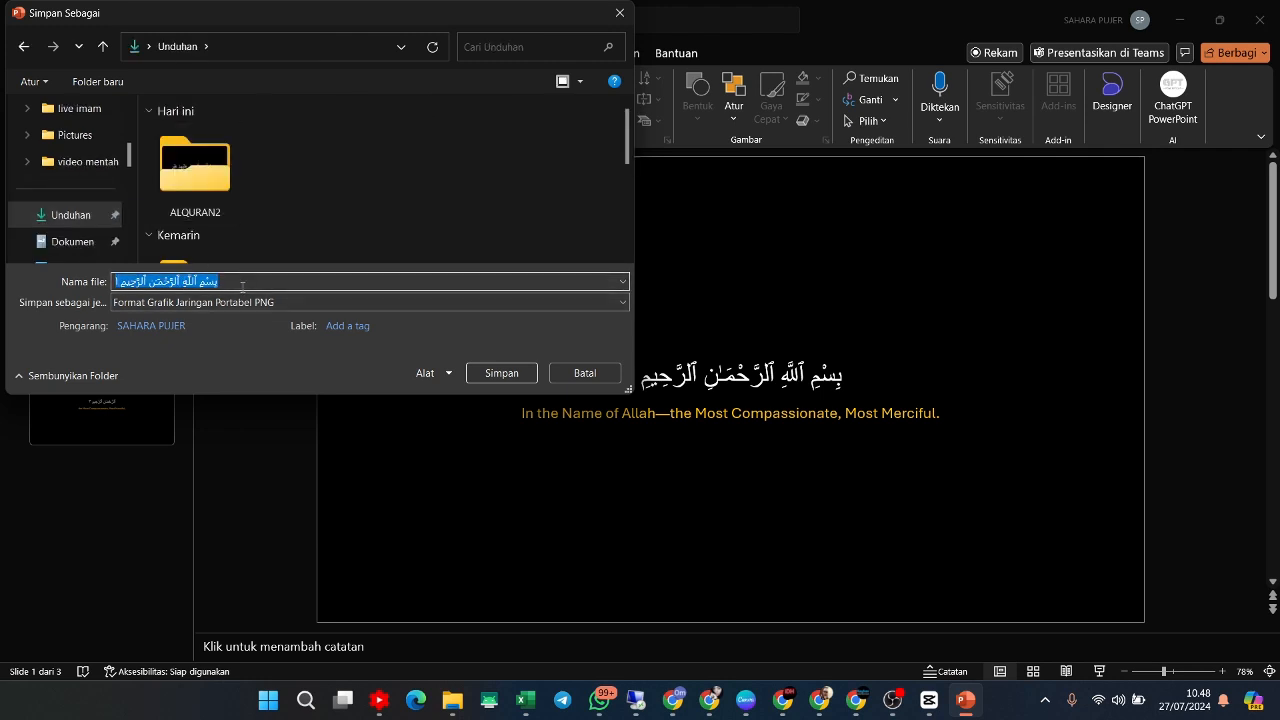
type("a")
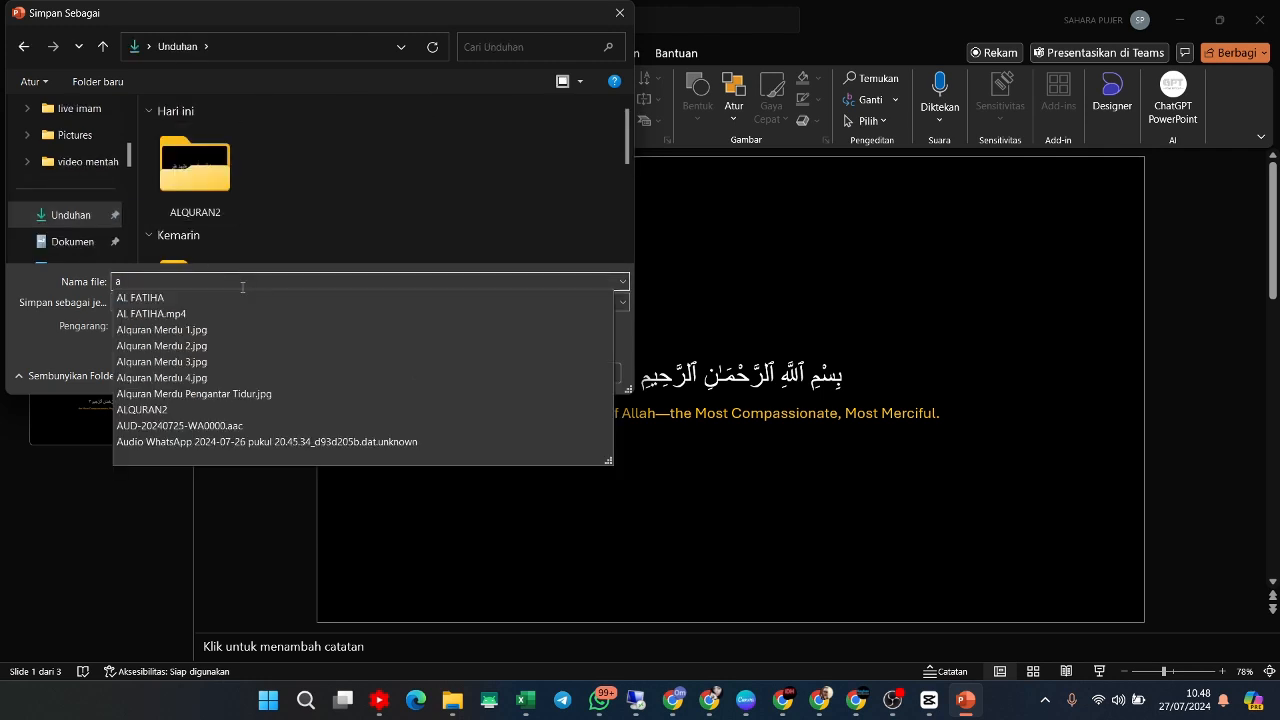
type("l 1")
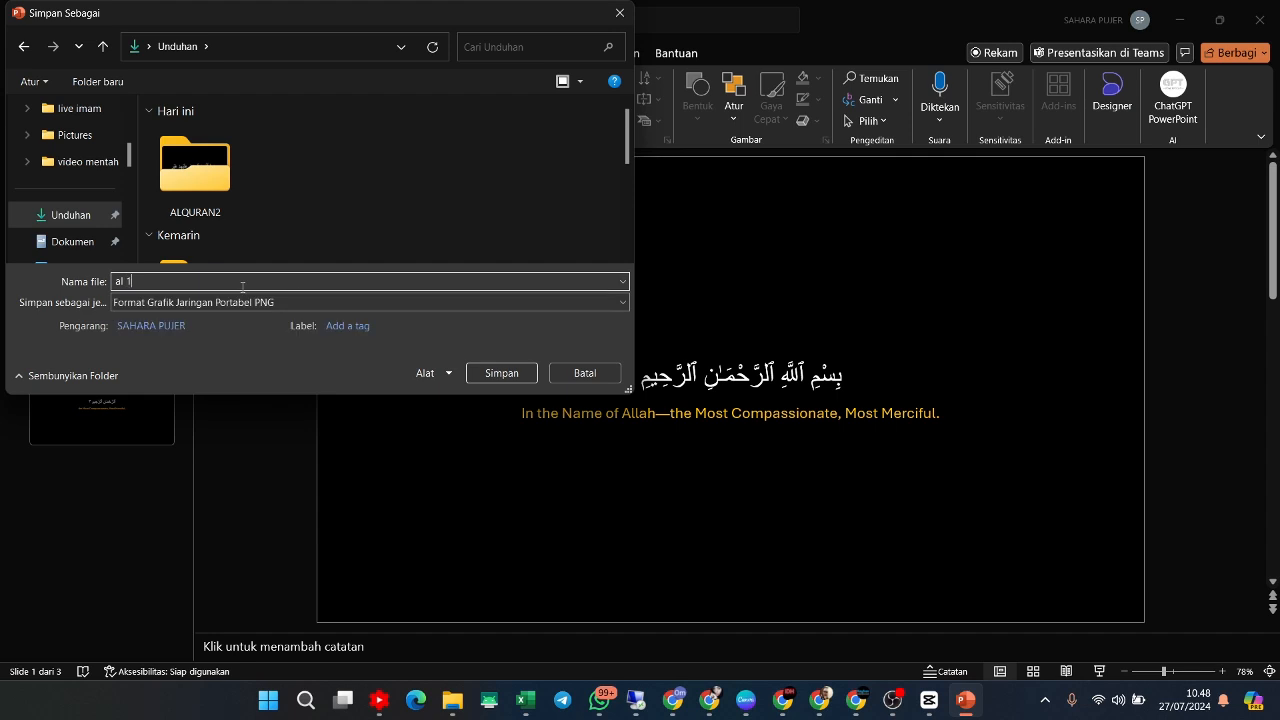
left_click(518, 376)
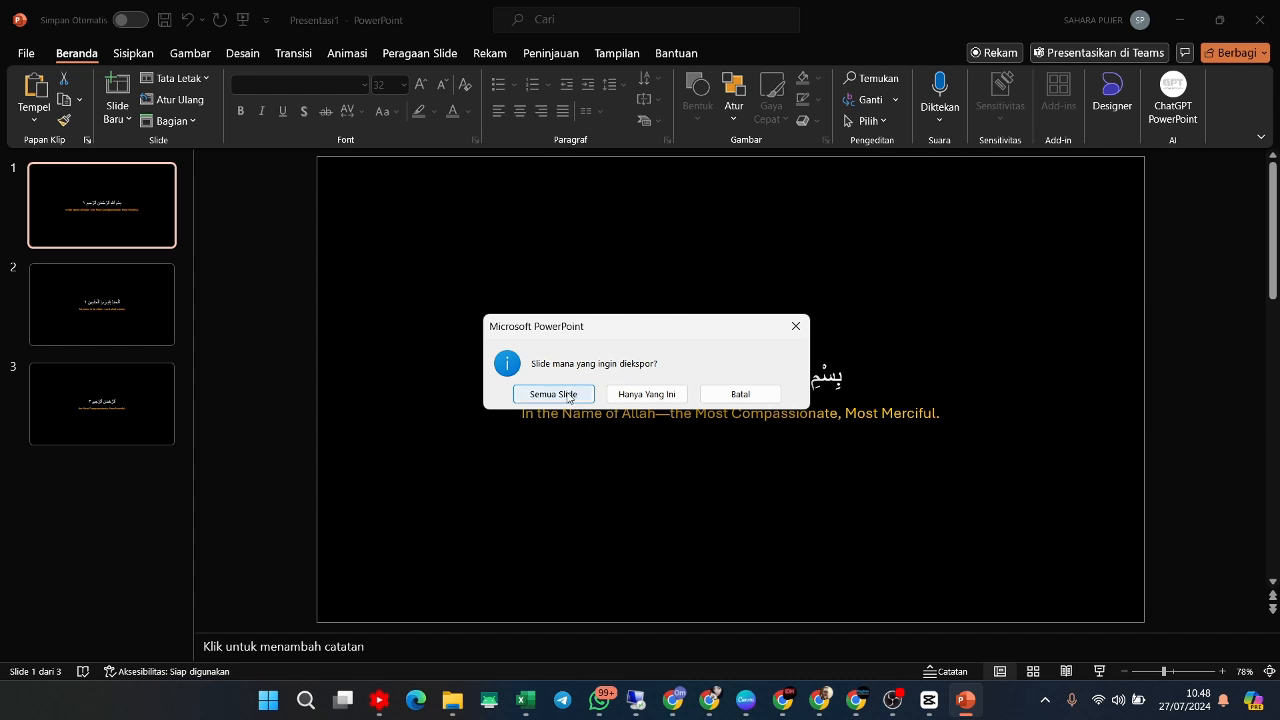
left_click(556, 394)
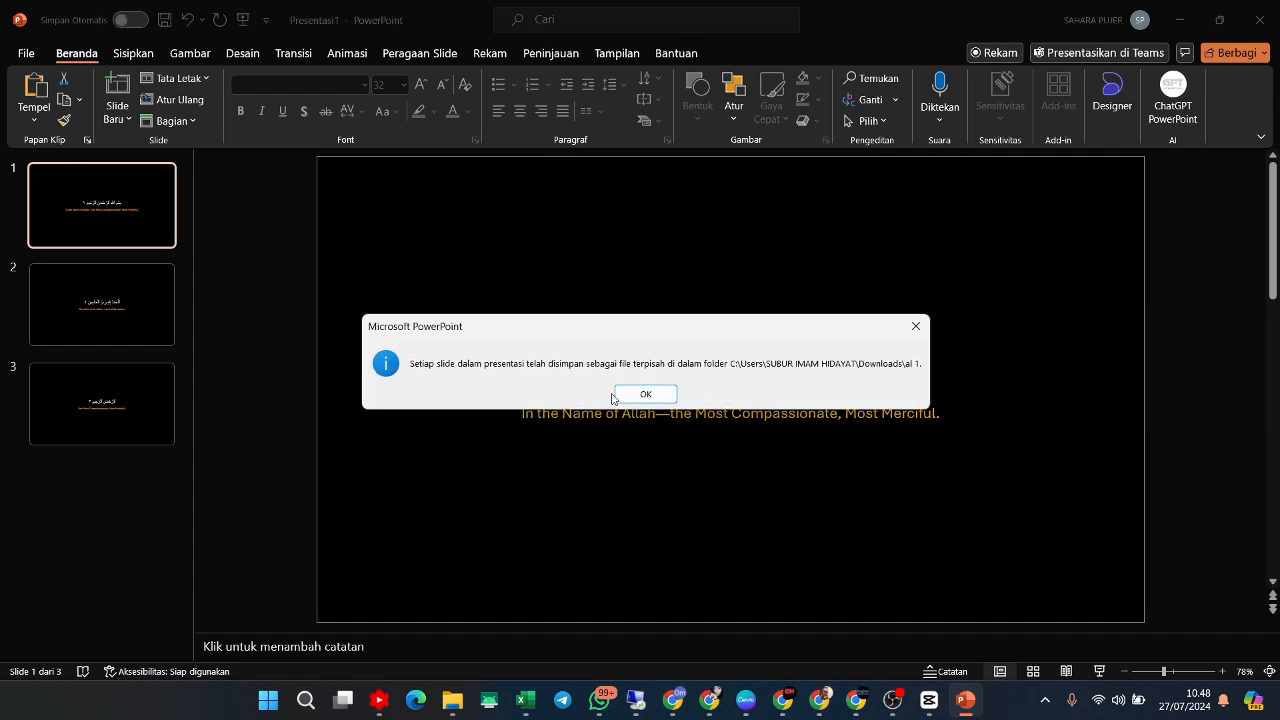
left_click(645, 394)
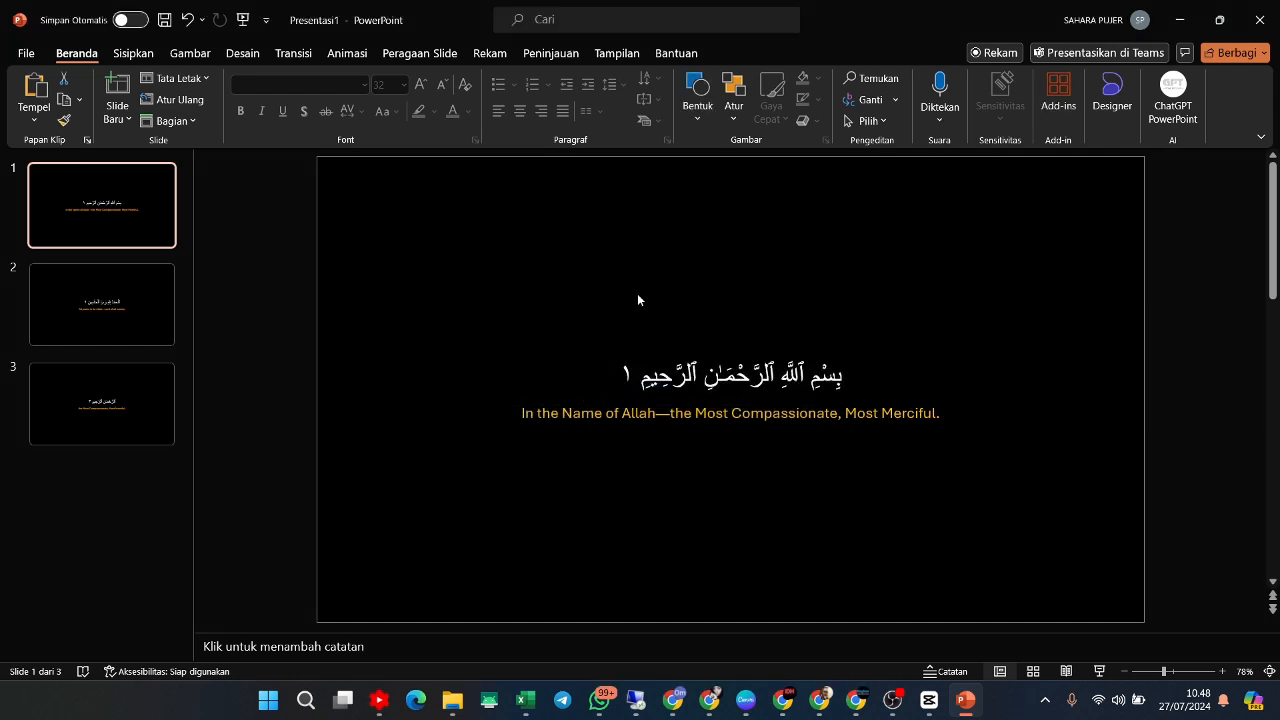
In File Explorer, open the exported "al 1" folder in Unduhan, view the Slide1 image and close it.
left_click(452, 700)
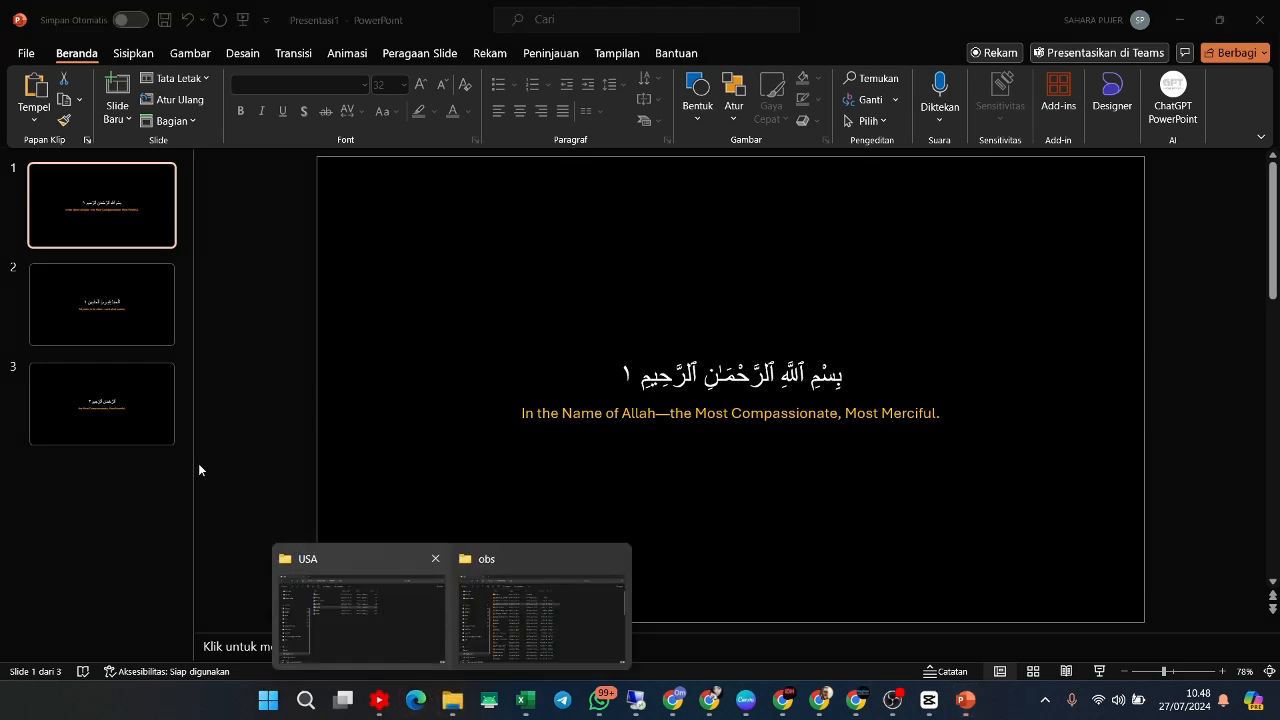
left_click(594, 622)
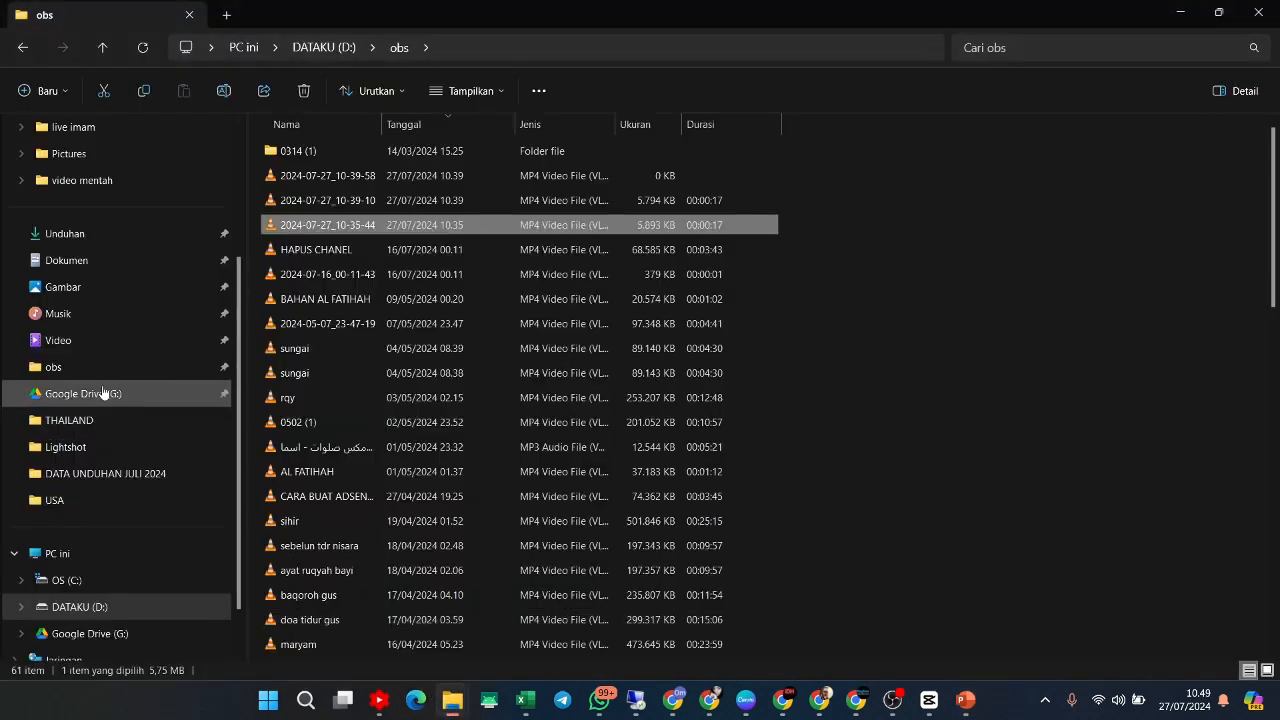
left_click(87, 234)
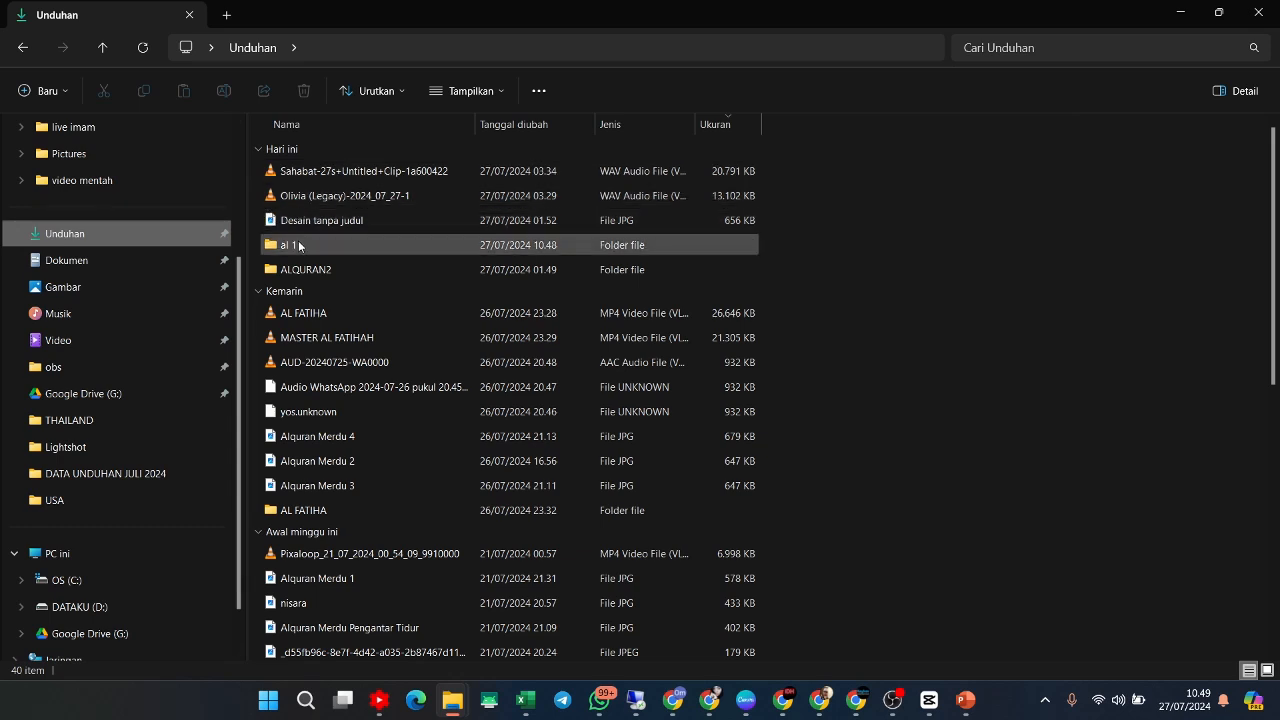
double_click(290, 245)
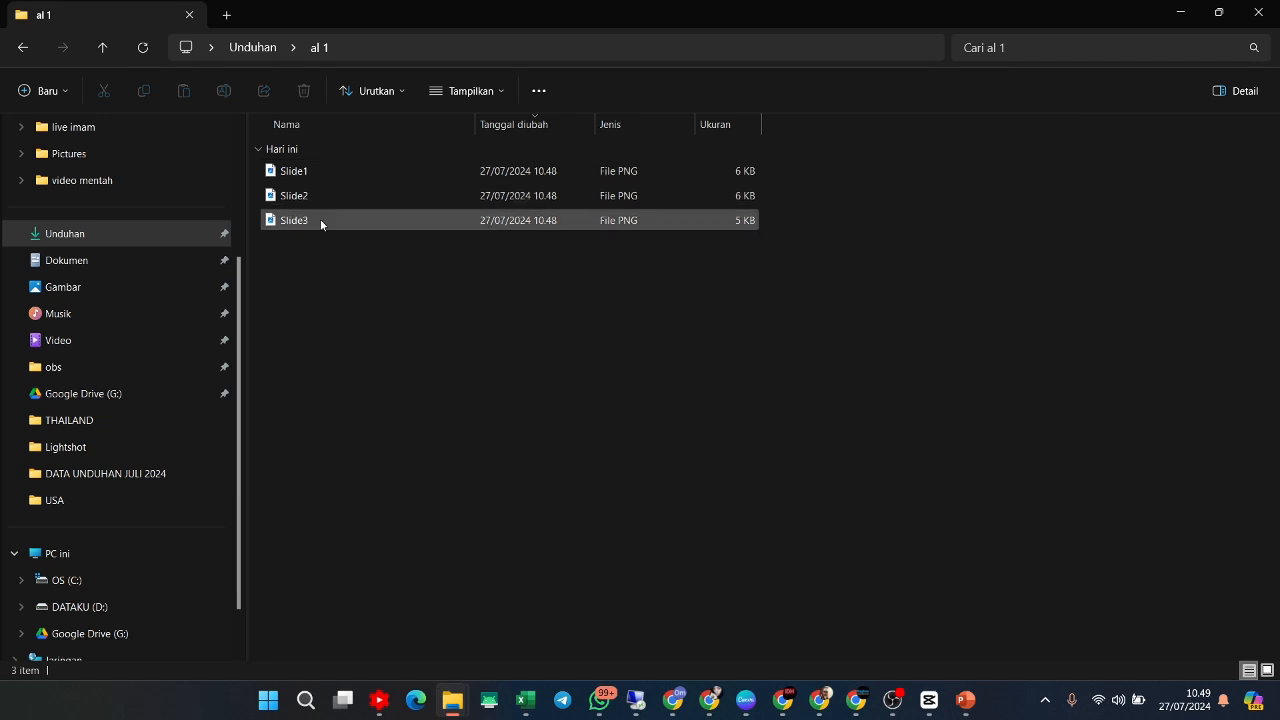
left_click(319, 172)
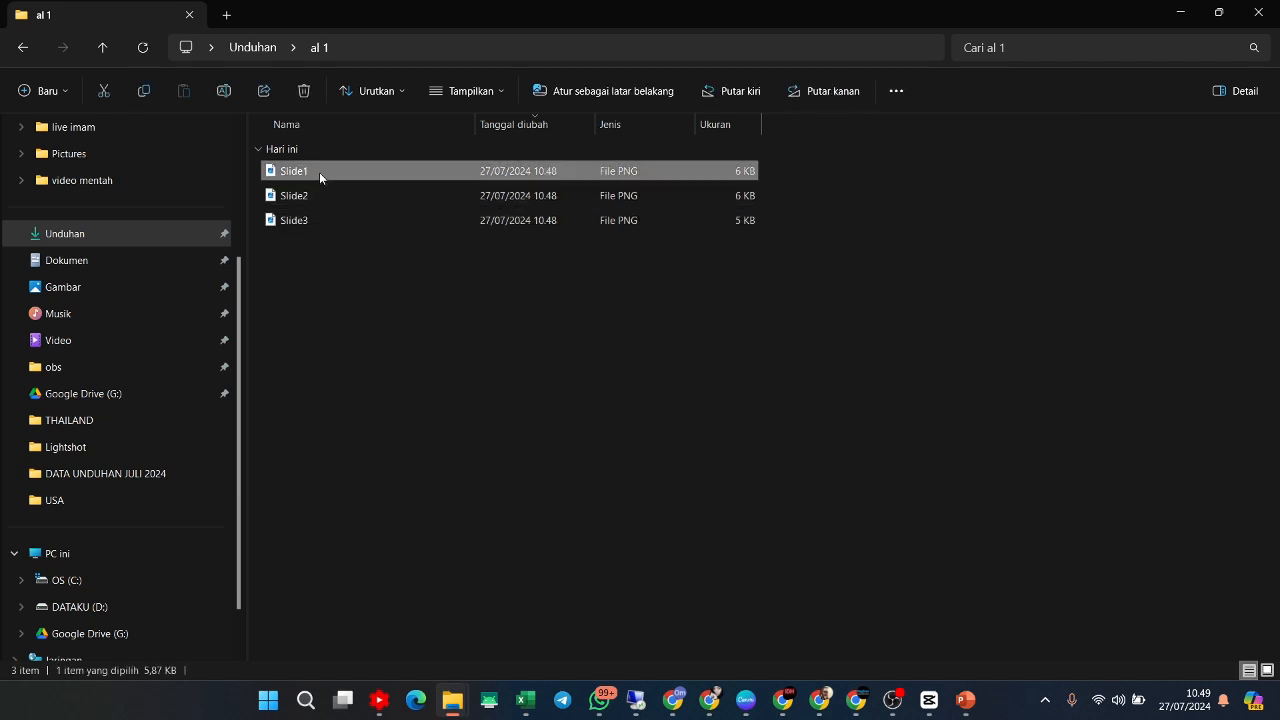
double_click(319, 172)
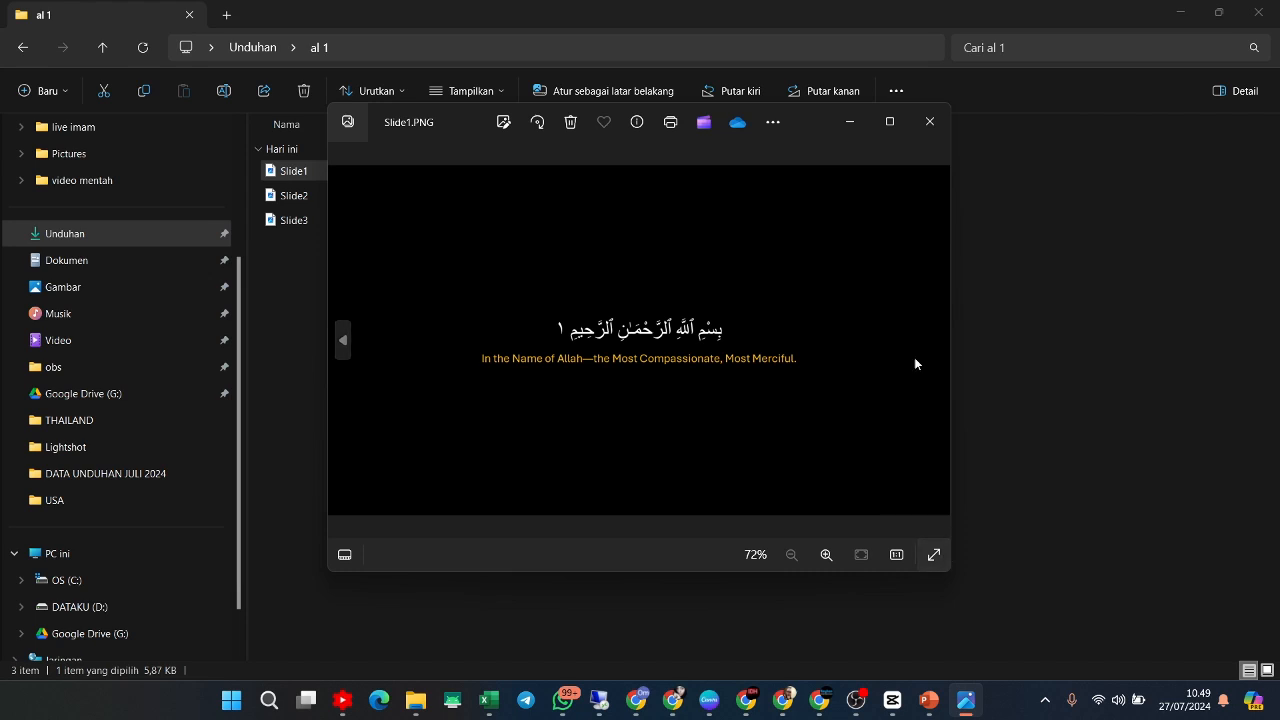
left_click(929, 121)
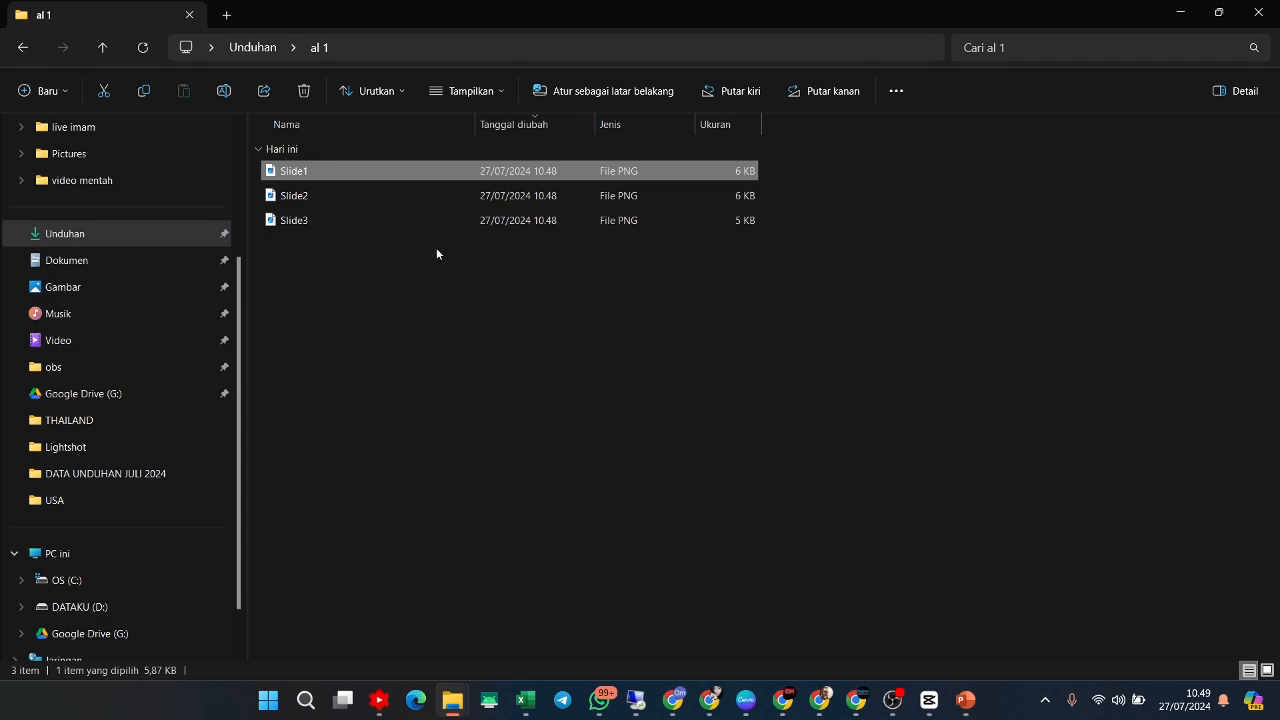
Switch to CapCut and examine the Slide1.PNG verse overlay on the timeline at about 3 seconds.
left_click(929, 700)
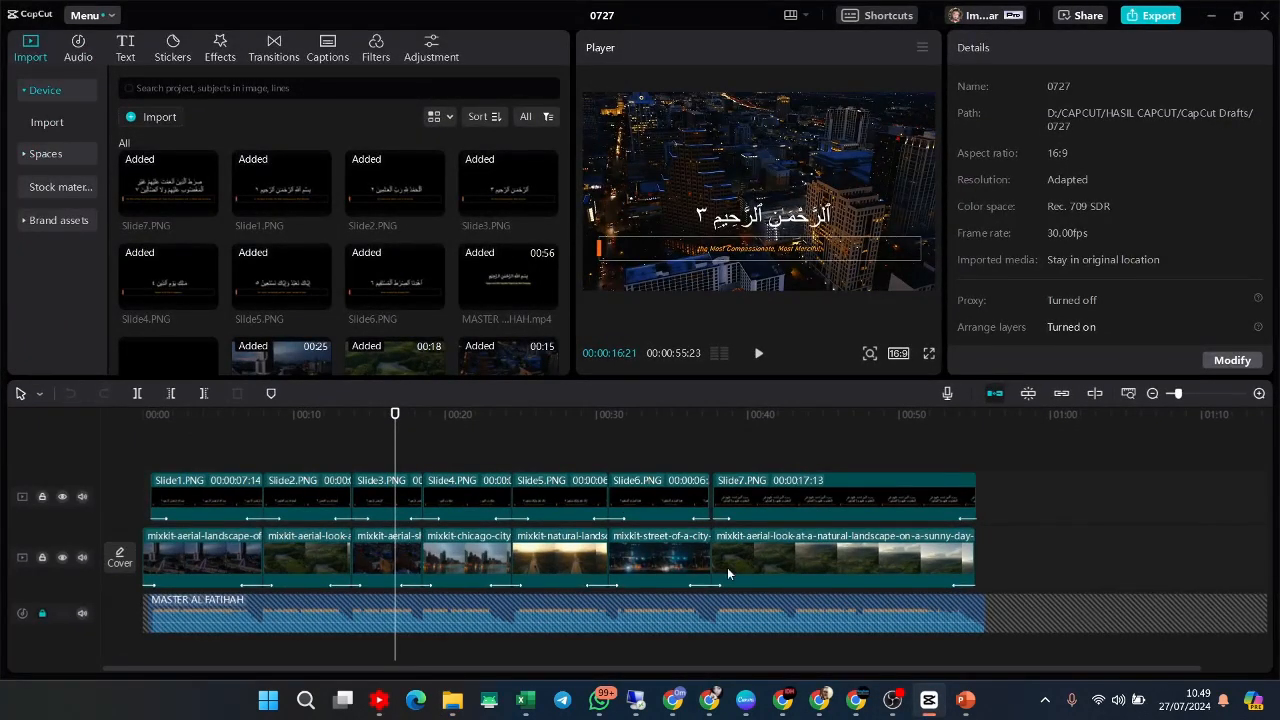
left_click_drag(396, 457, 198, 457)
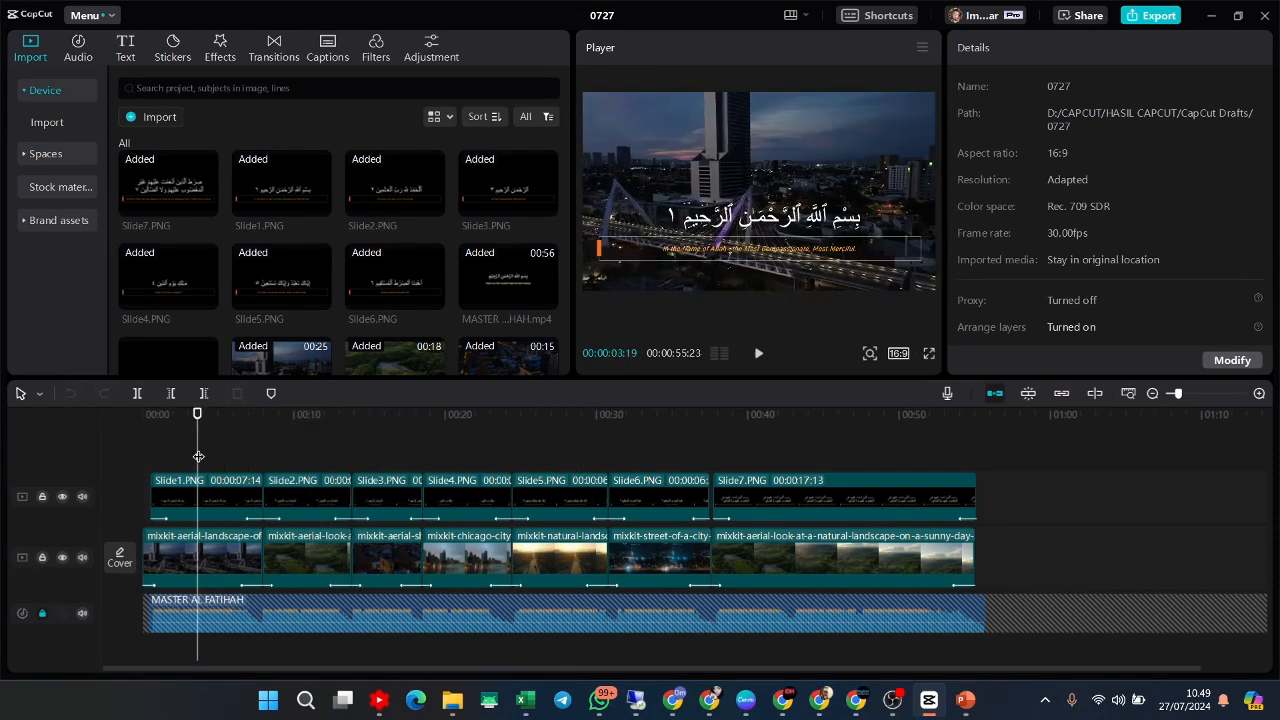
left_click(233, 500)
left_click(1047, 515)
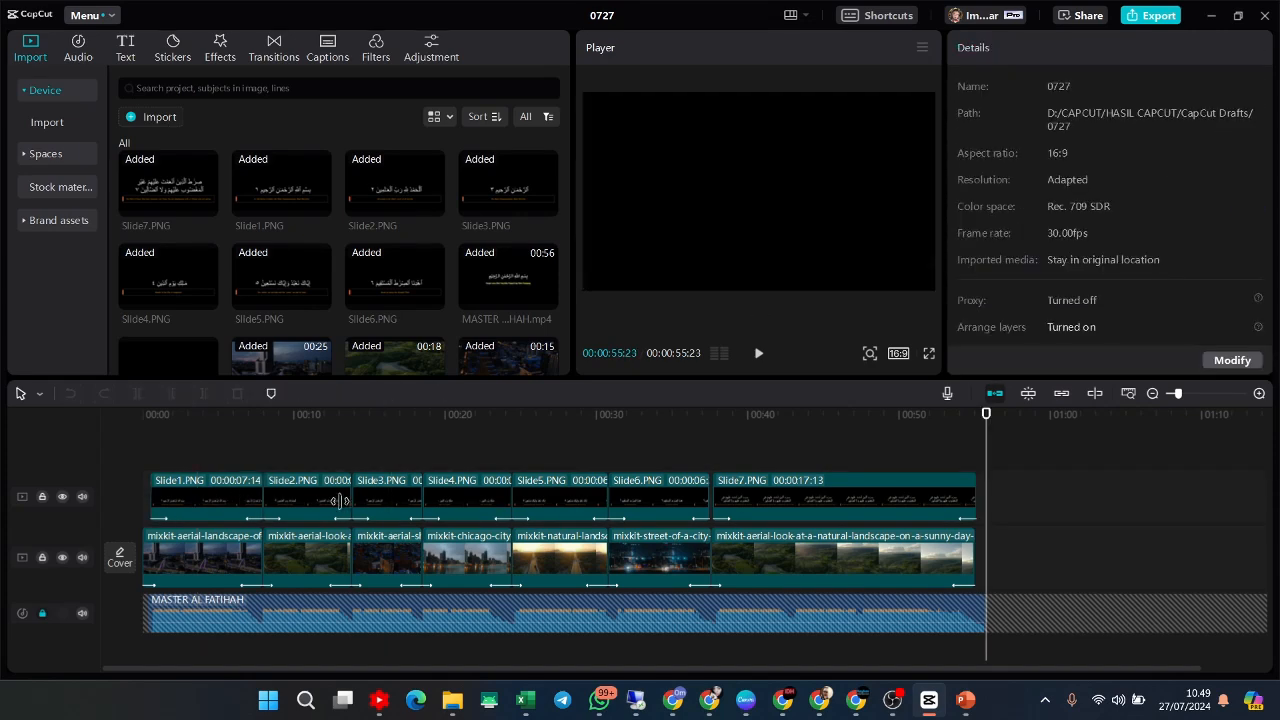
Set the blend mode of the Slide1.PNG clip to Screen, and select the Slide2.PNG clip to check its blend mode.
left_click(298, 500)
left_click(221, 500)
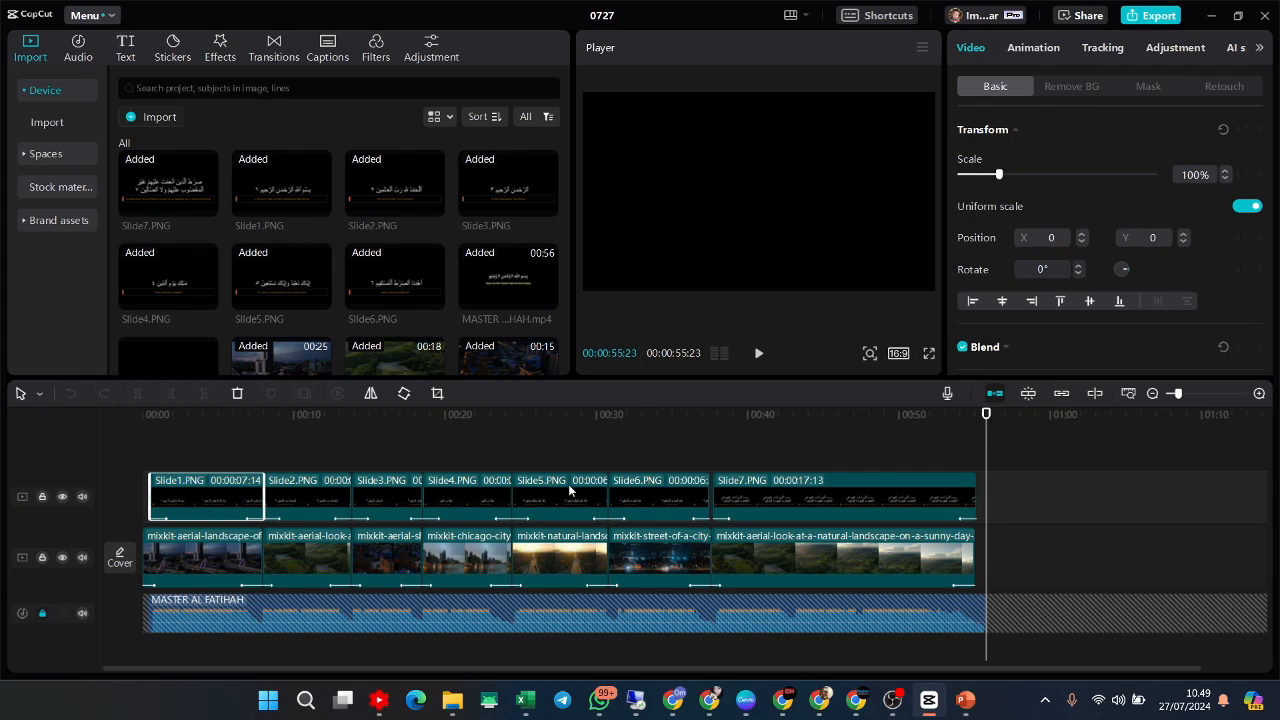
scroll(1026, 355, "down", 1)
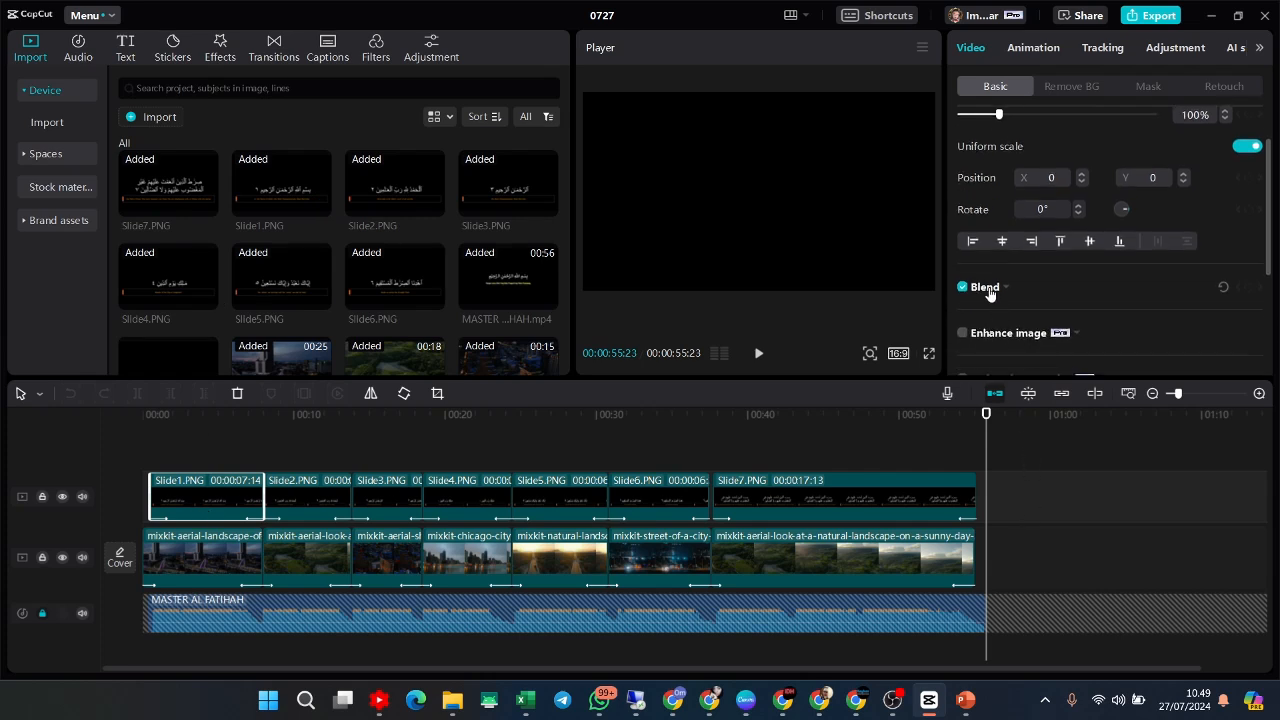
left_click(986, 288)
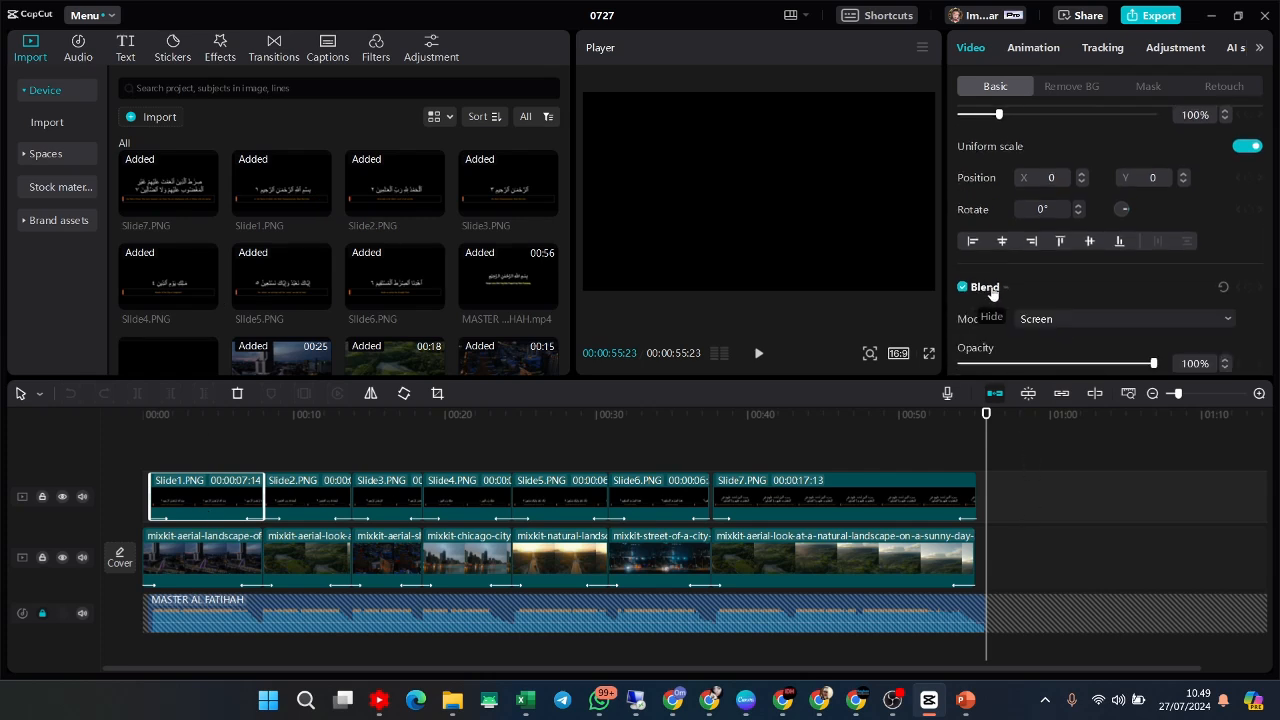
left_click(1090, 320)
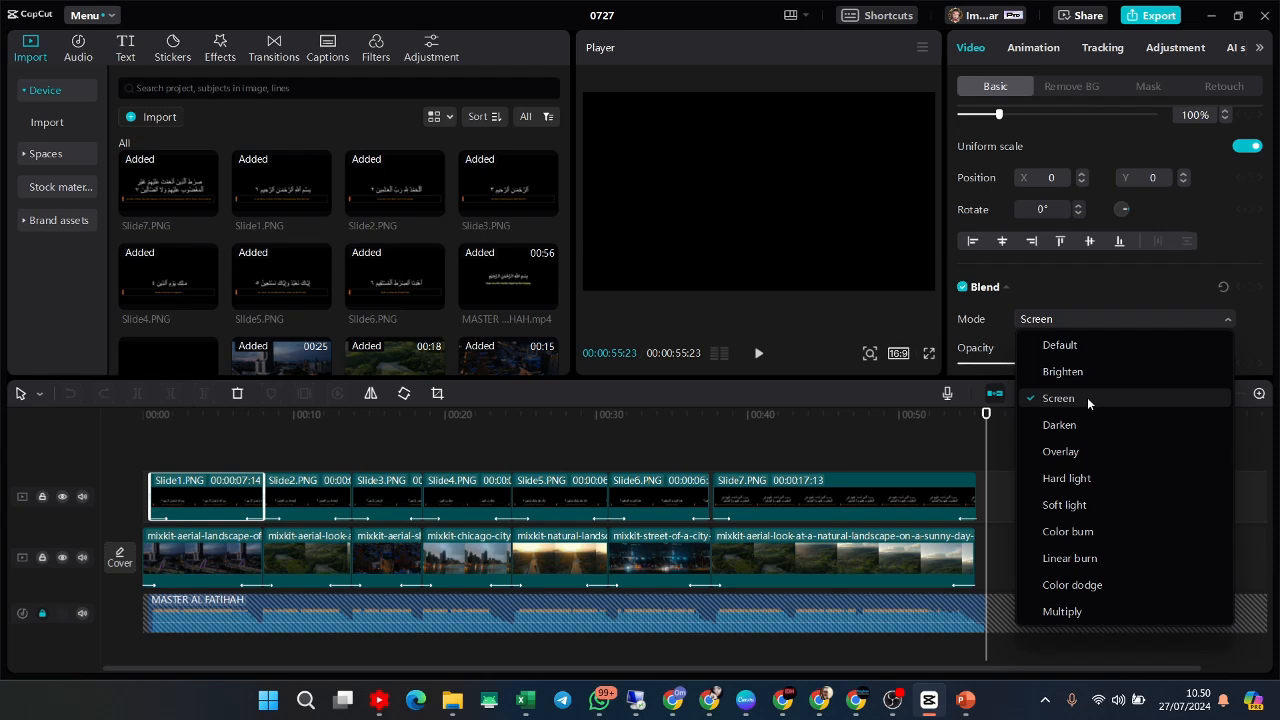
left_click(1088, 400)
left_click(296, 501)
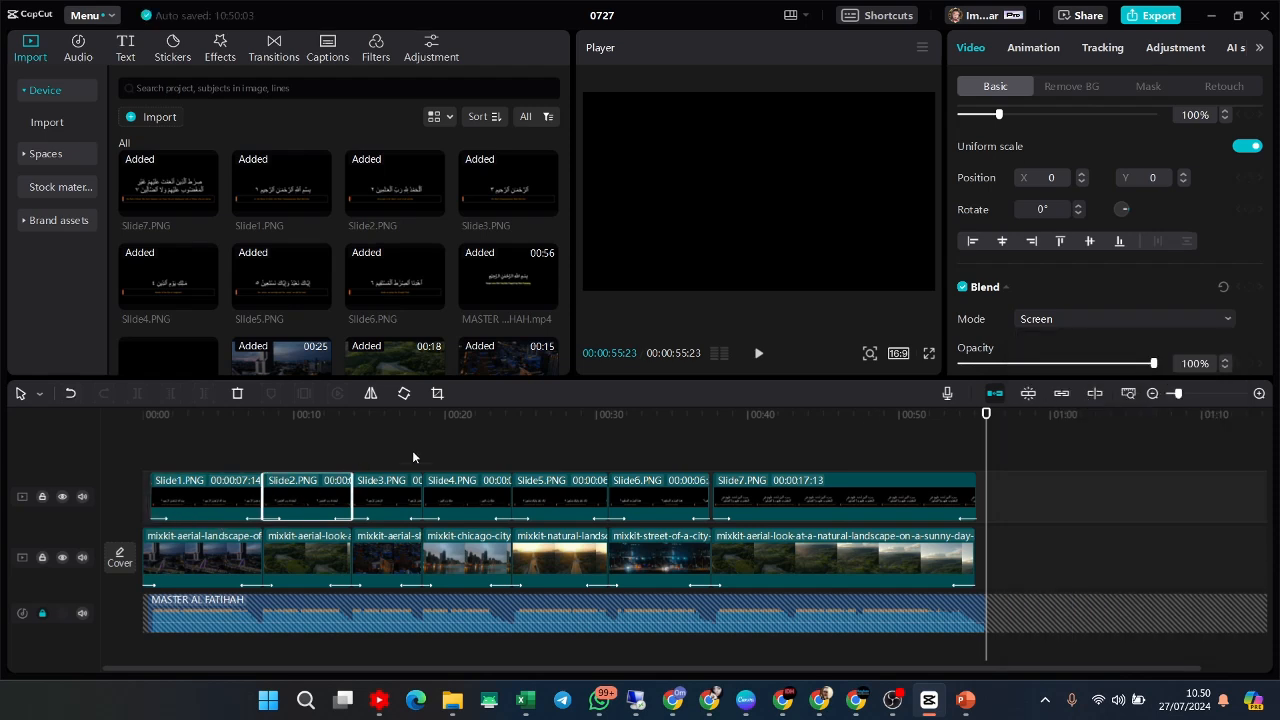
Play the CapCut project from the start through the first two verses, pause it, and switch back to PowerPoint.
left_click(177, 455)
left_click(140, 452)
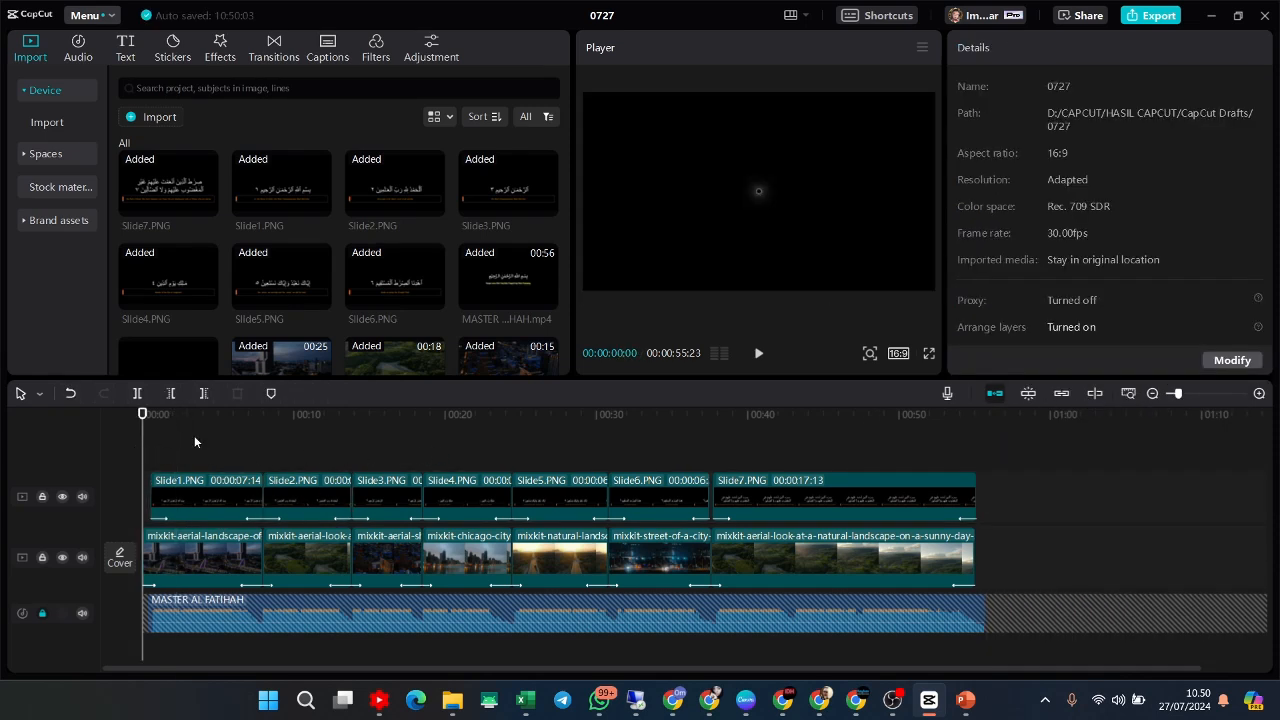
left_click(759, 355)
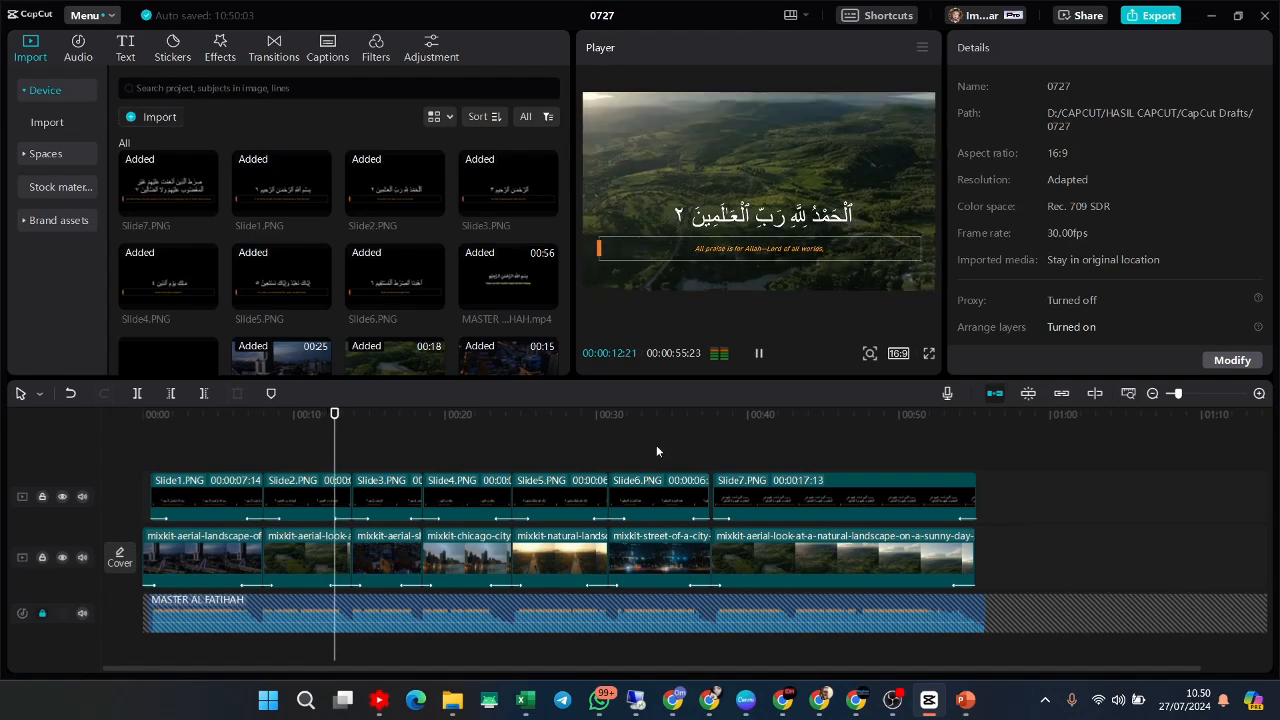
left_click(759, 356)
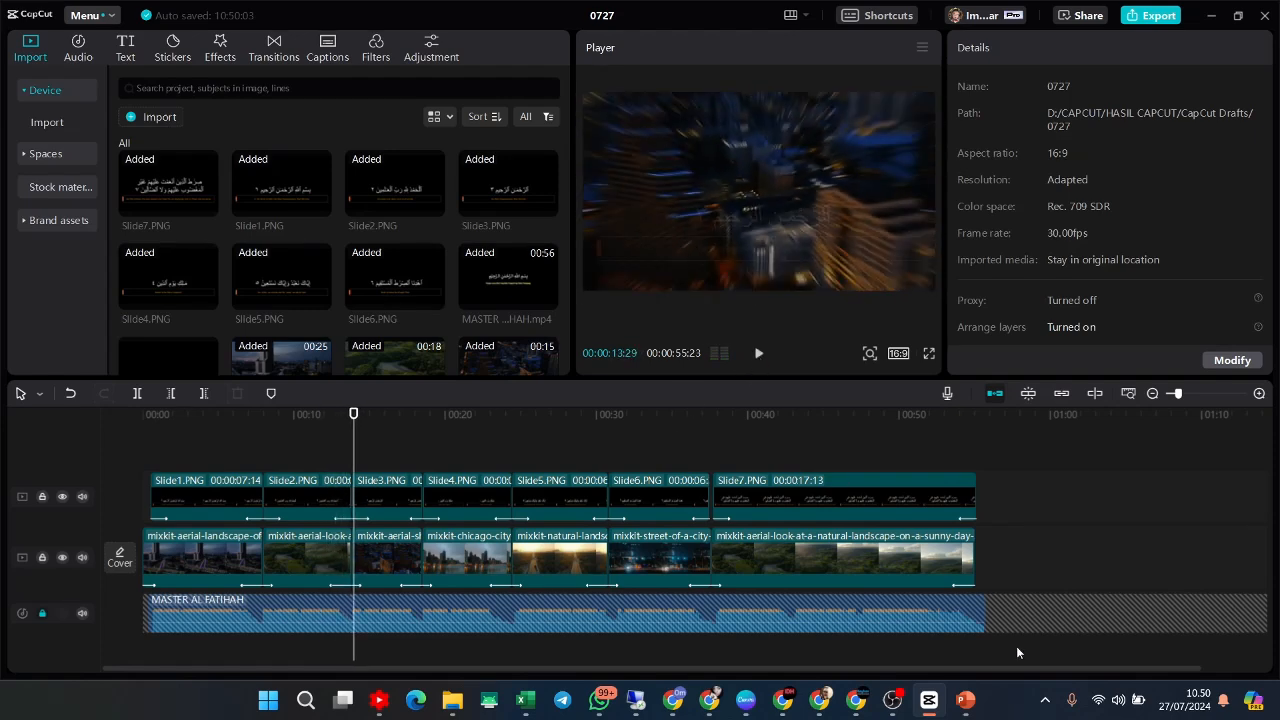
left_click(966, 702)
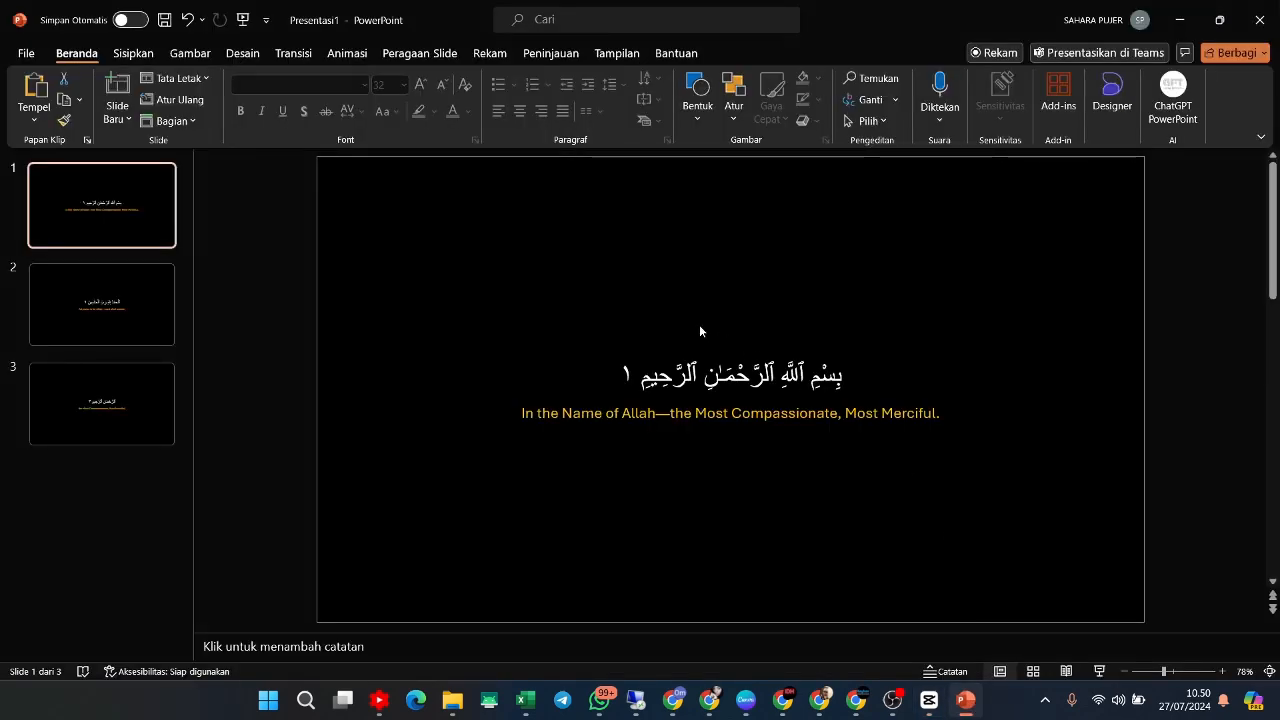